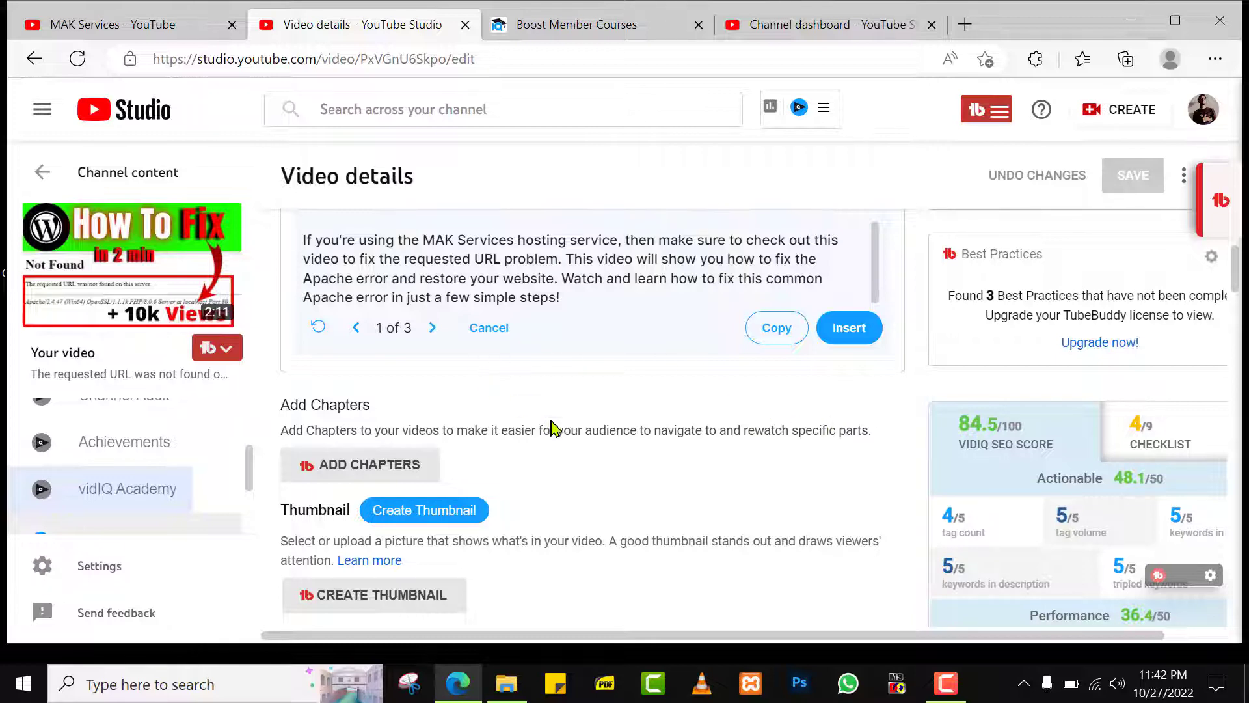
# Review the video's description, generated description suggestion and vidIQ SEO score in the video details.
pyautogui.scroll(5, 552, 428)
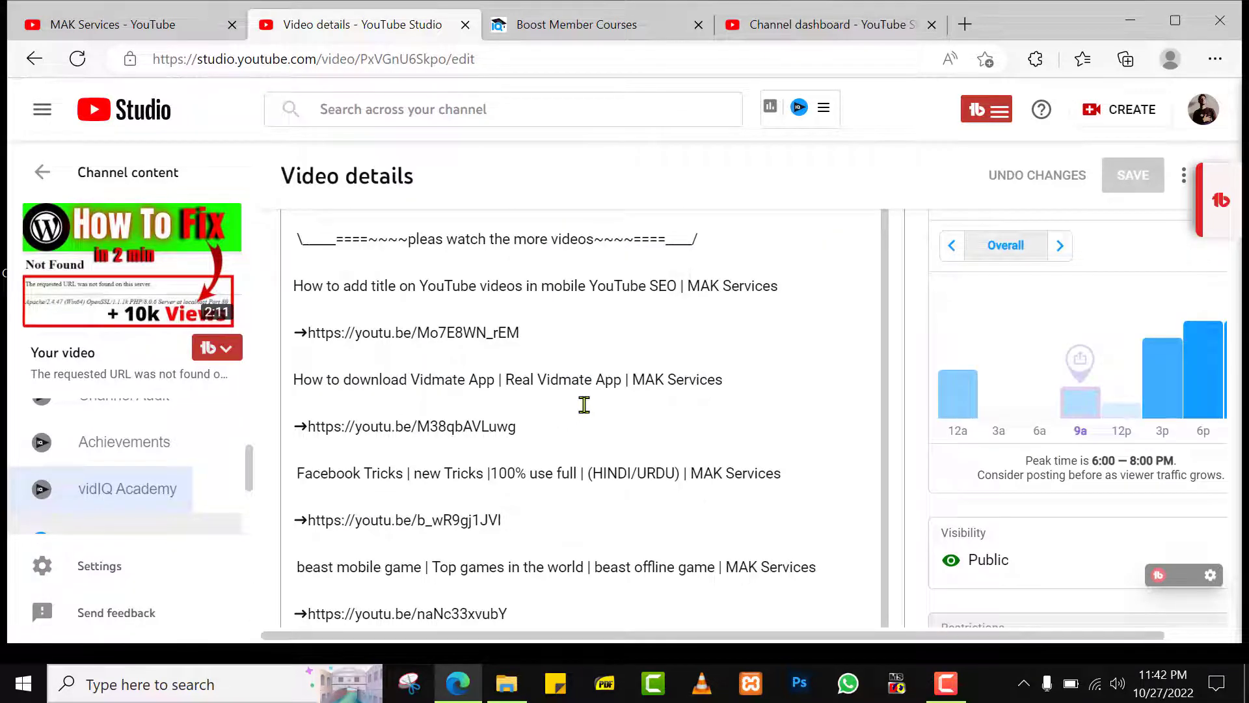
pyautogui.scroll(-10, 583, 405)
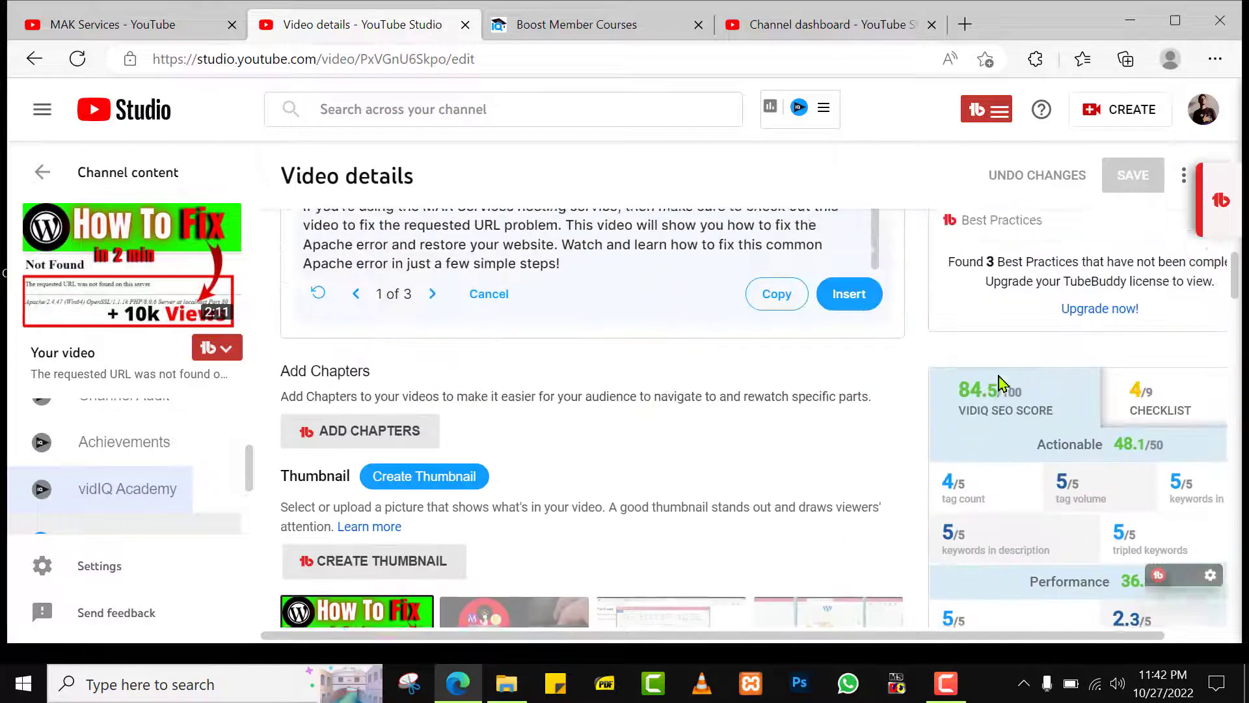
pyautogui.scroll(1, 999, 383)
pyautogui.moveTo(976, 540)
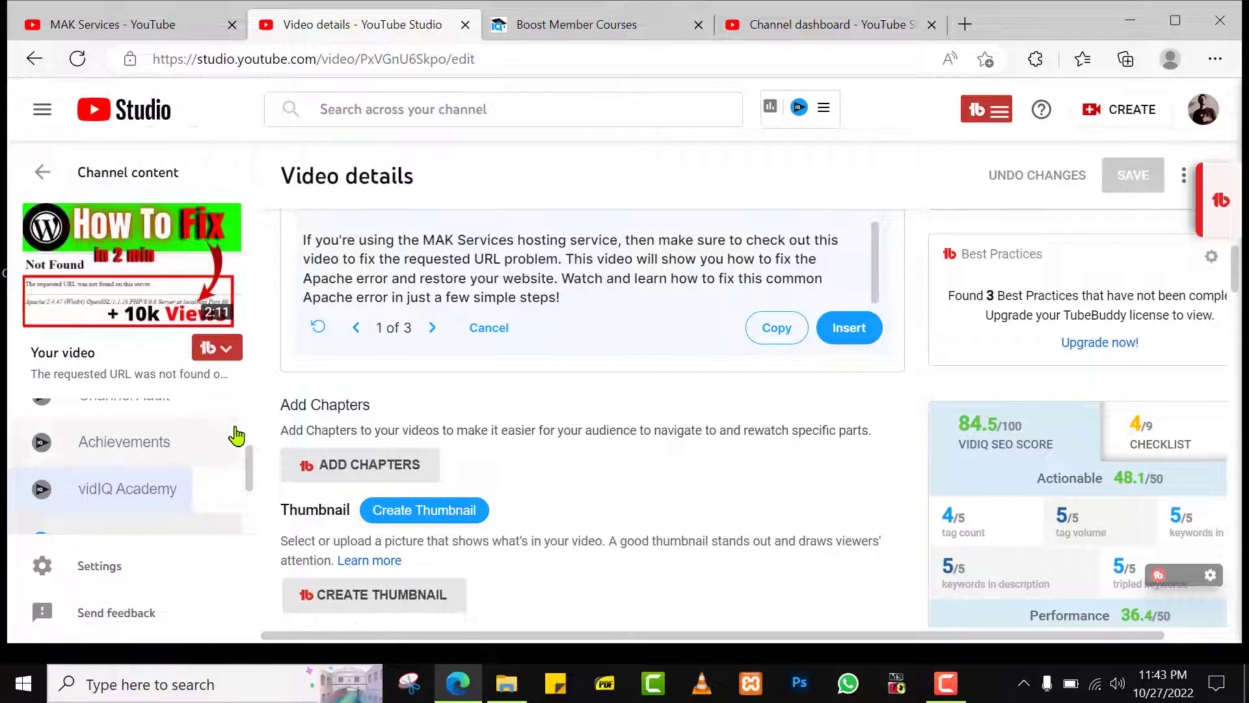
pyautogui.scroll(-1, 221, 449)
pyautogui.scroll(1, 201, 447)
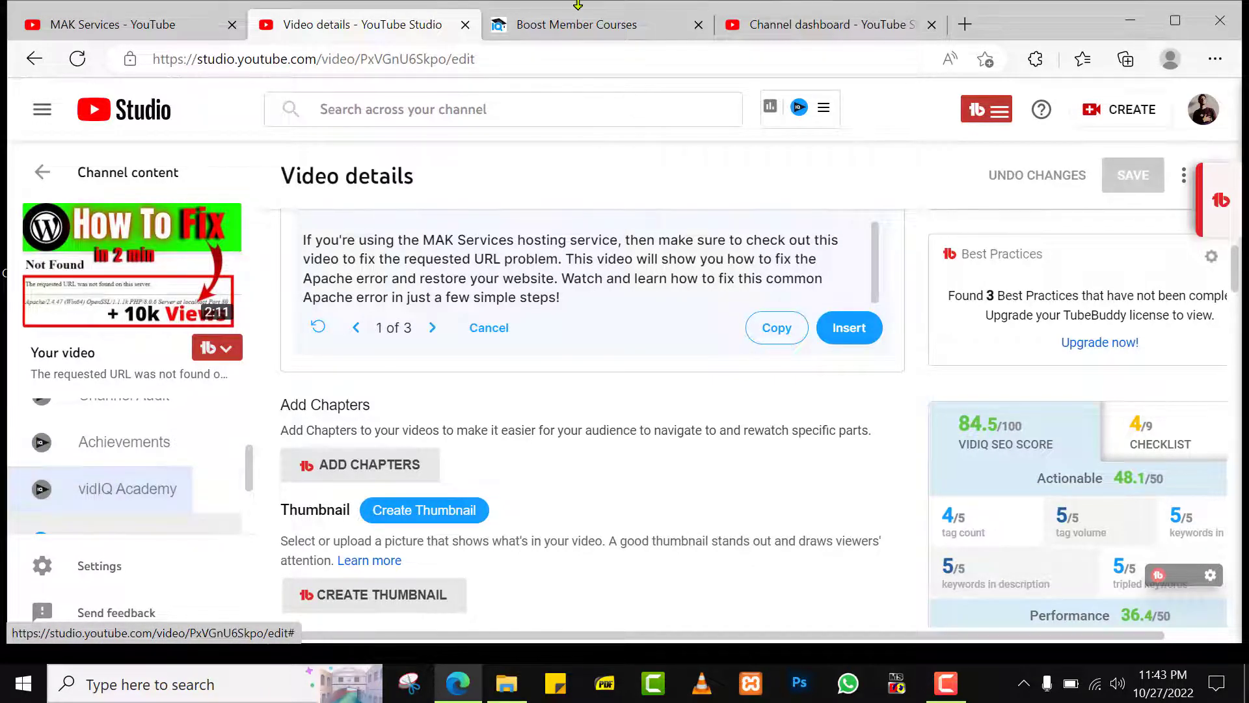
# Open the vidIQ app from the Boost Member Courses page, close the academy page and dismiss the email confirmation banner.
pyautogui.click(577, 32)
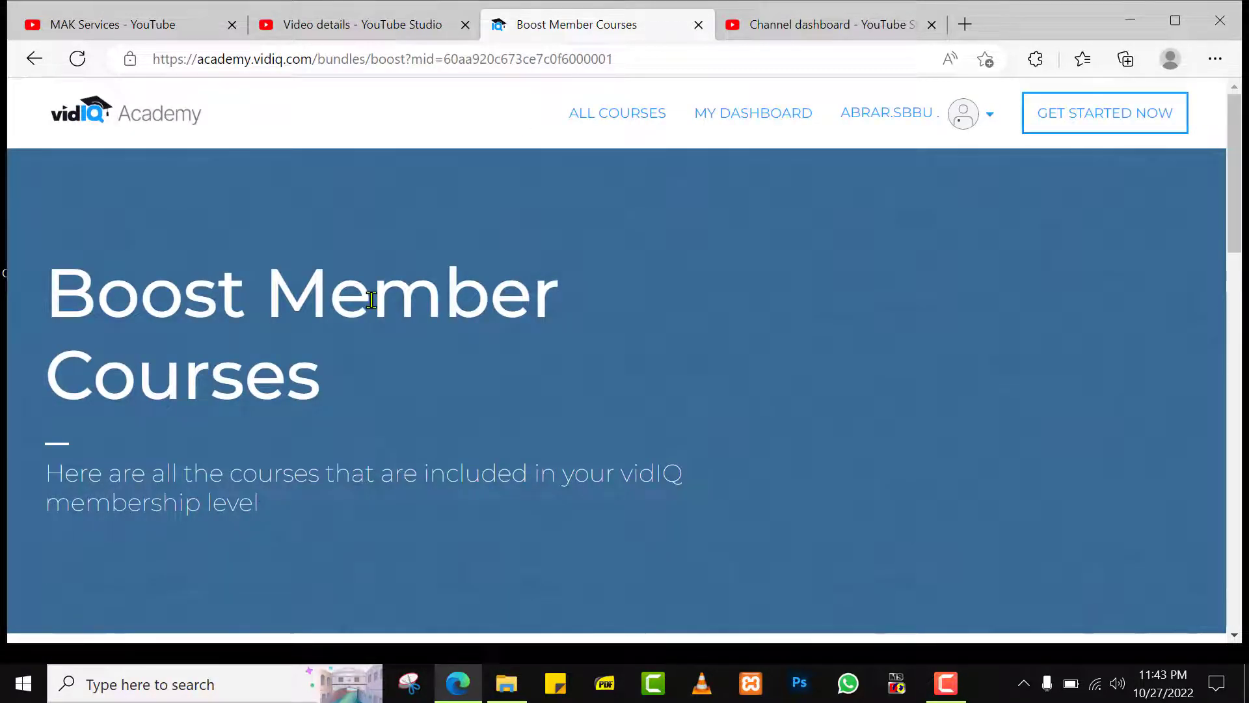
pyautogui.scroll(-10, 371, 300)
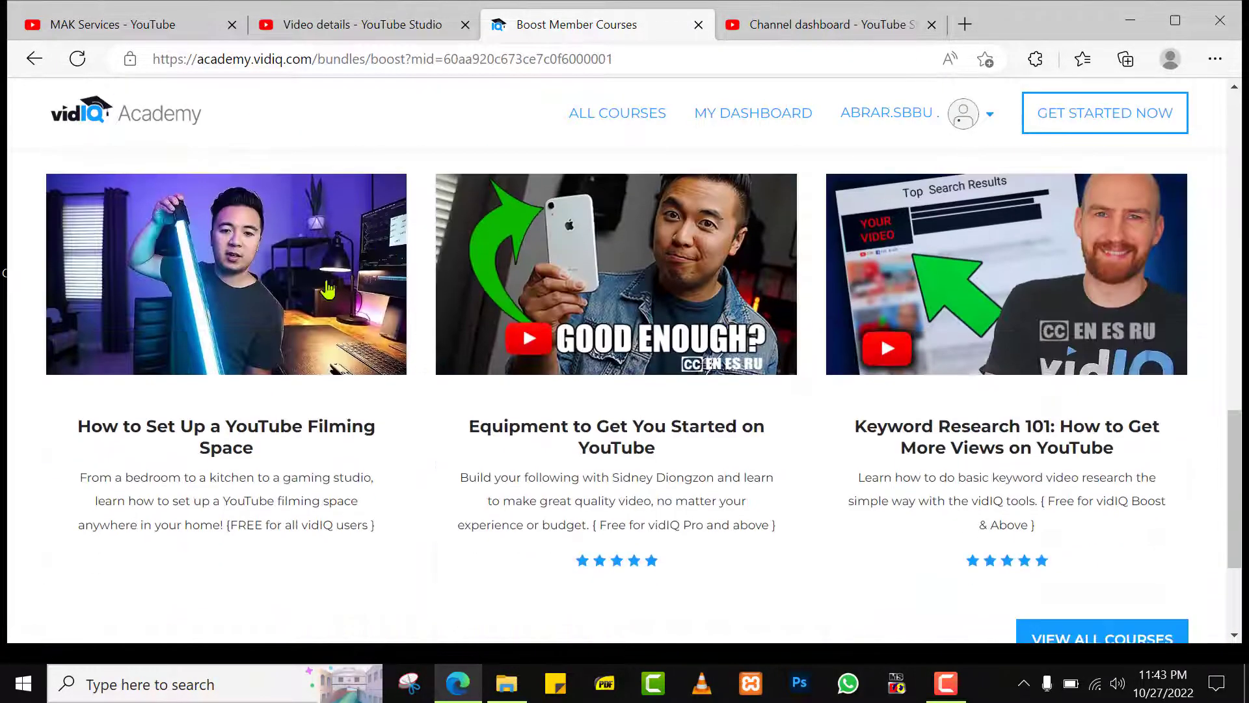
pyautogui.scroll(-3, 327, 288)
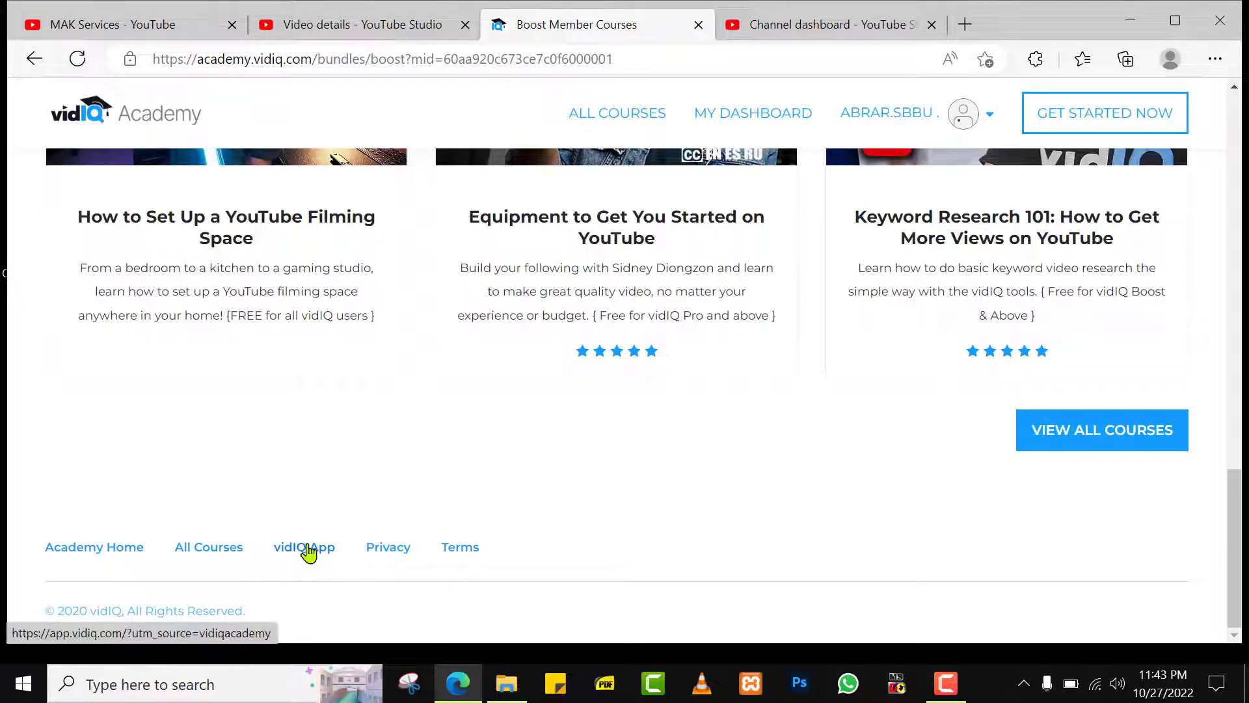
pyautogui.click(308, 549)
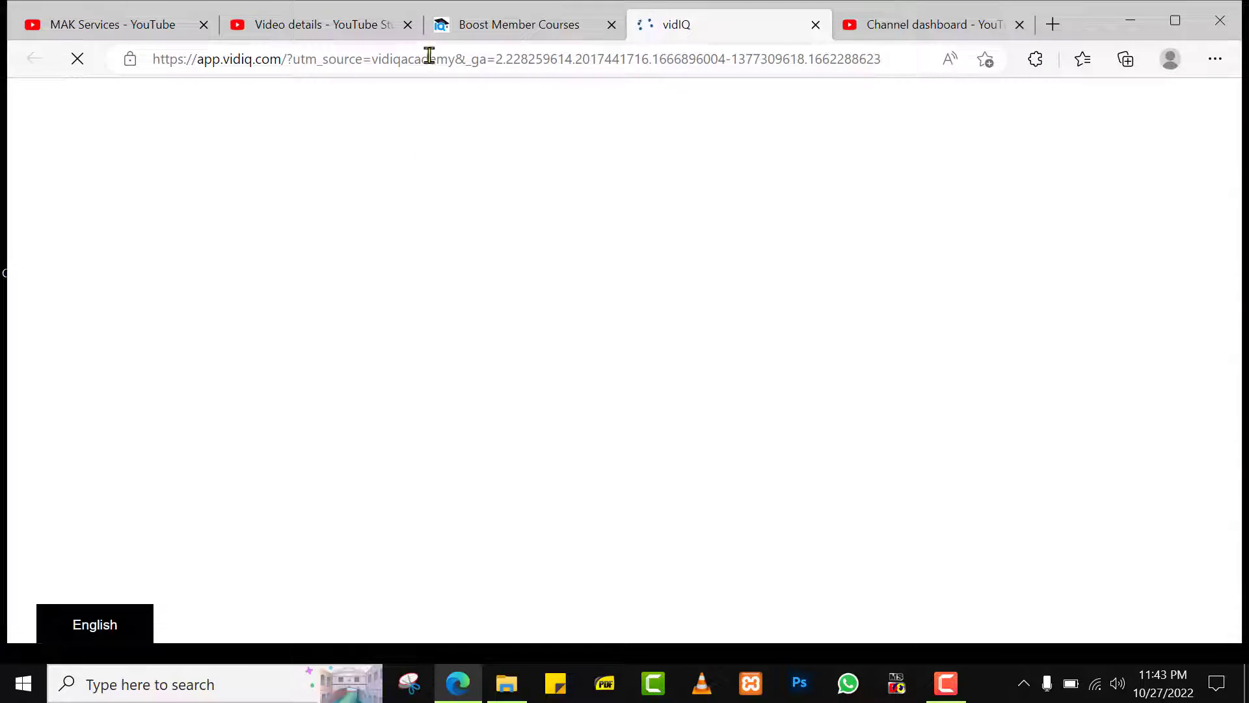
pyautogui.click(612, 25)
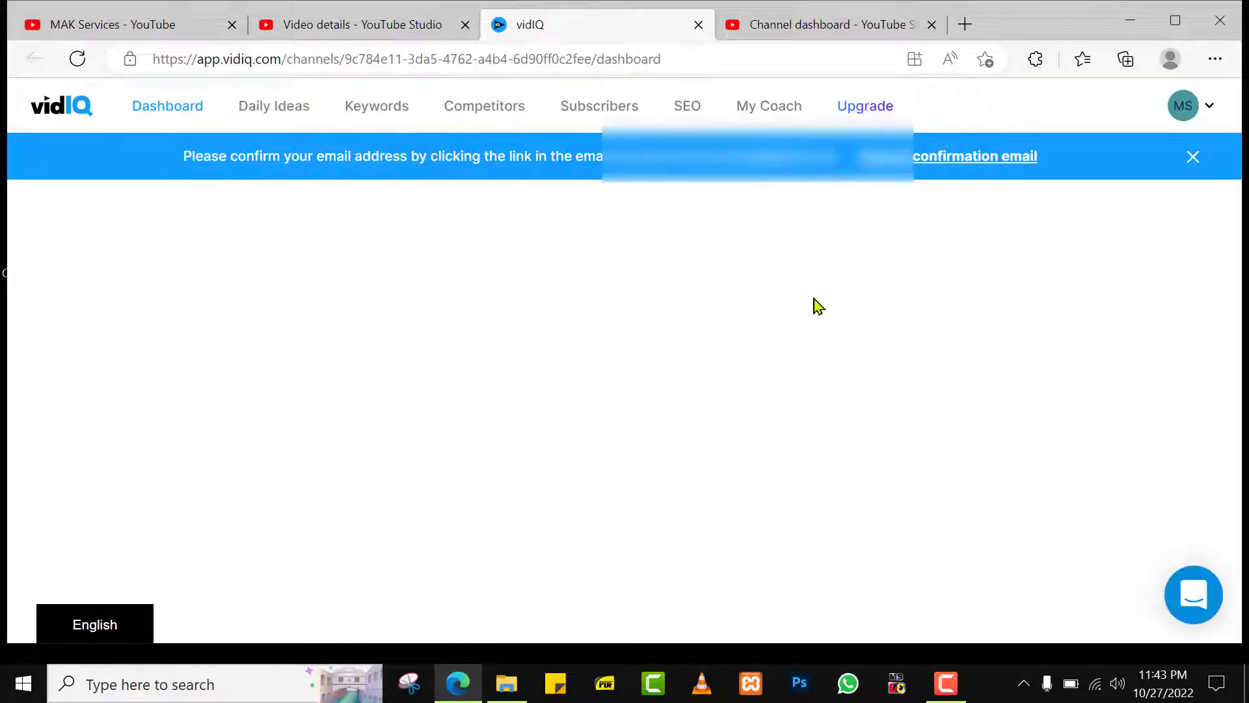
pyautogui.click(1181, 159)
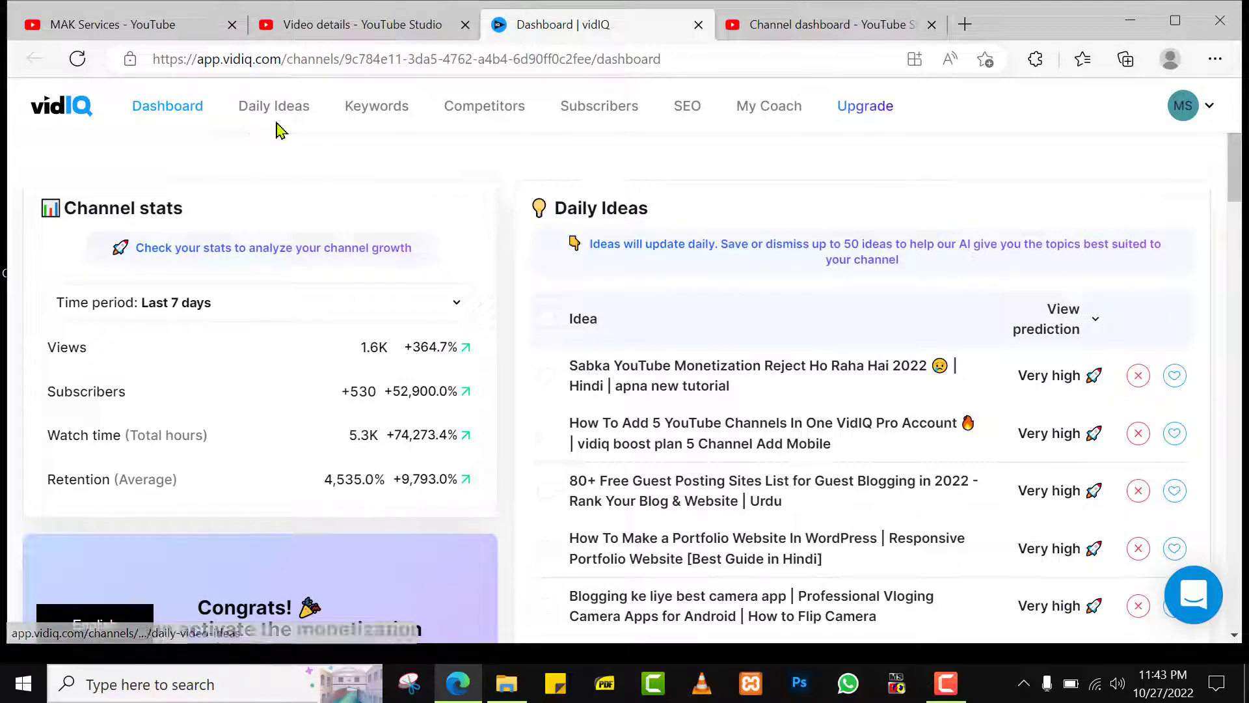
# Look up the keyword "the requested url was not found on this server wamp" in vidIQ's Keywords tool.
pyautogui.click(402, 107)
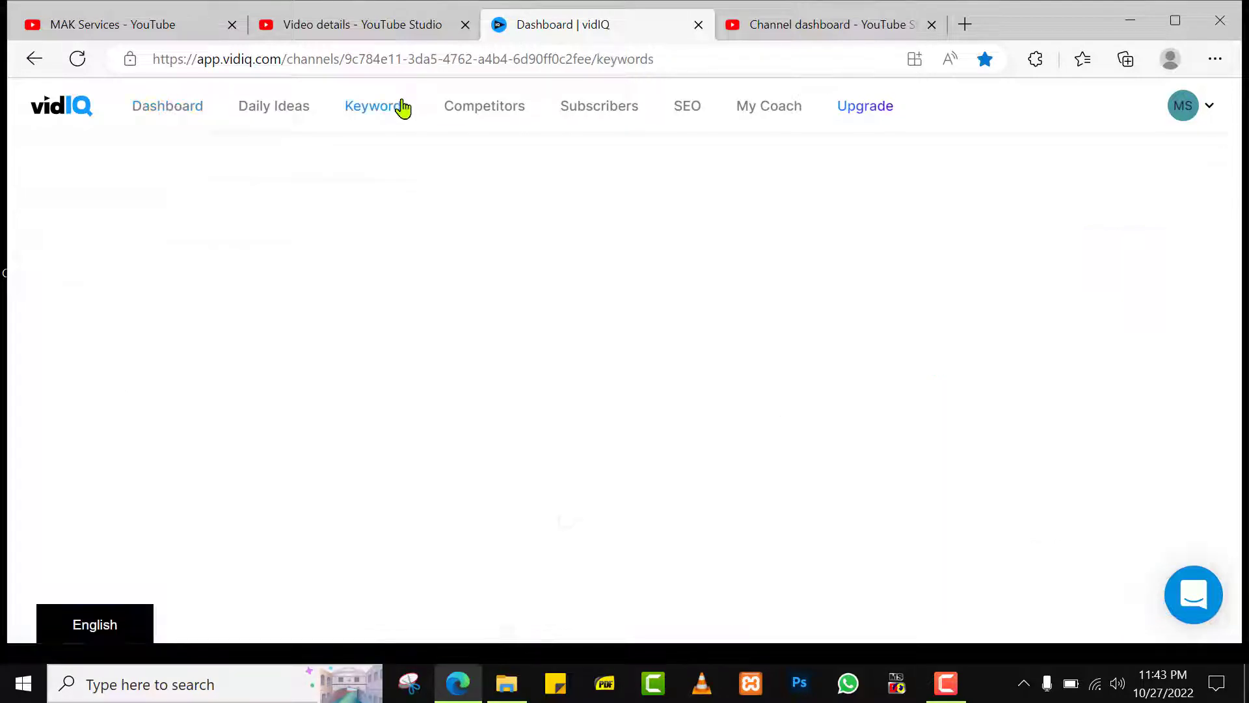
pyautogui.click(137, 256)
pyautogui.click(137, 254)
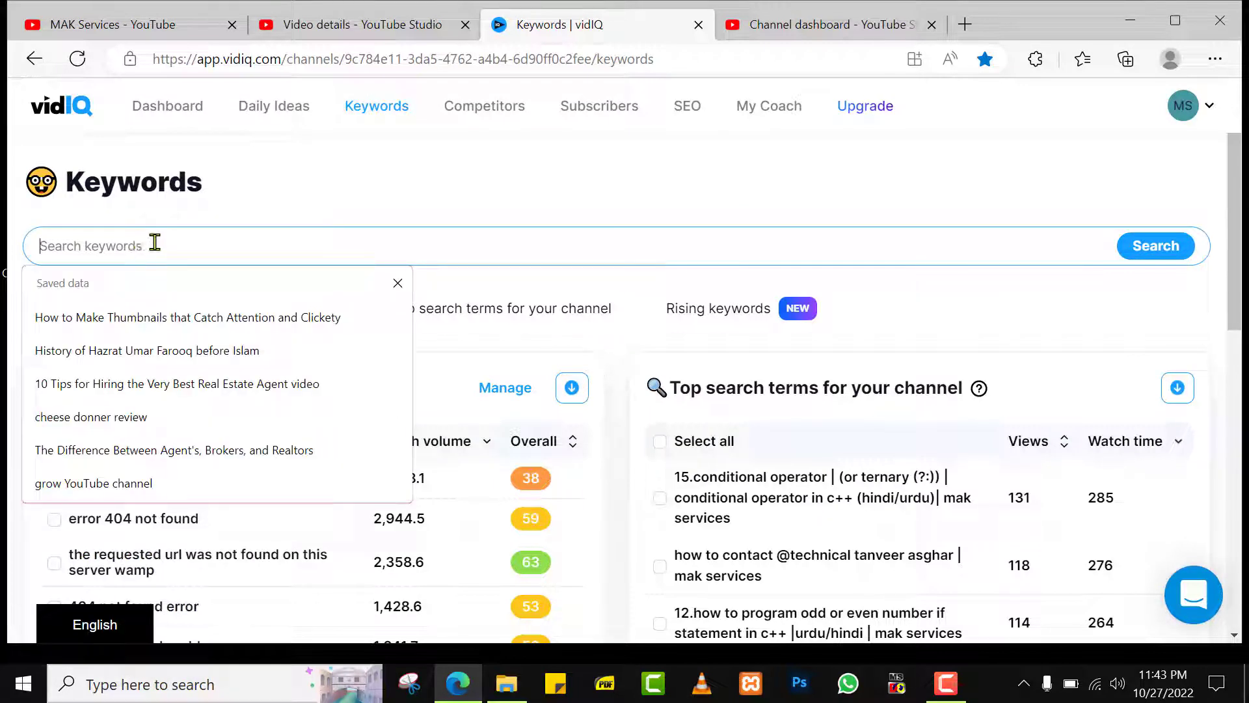
pyautogui.write('the u')
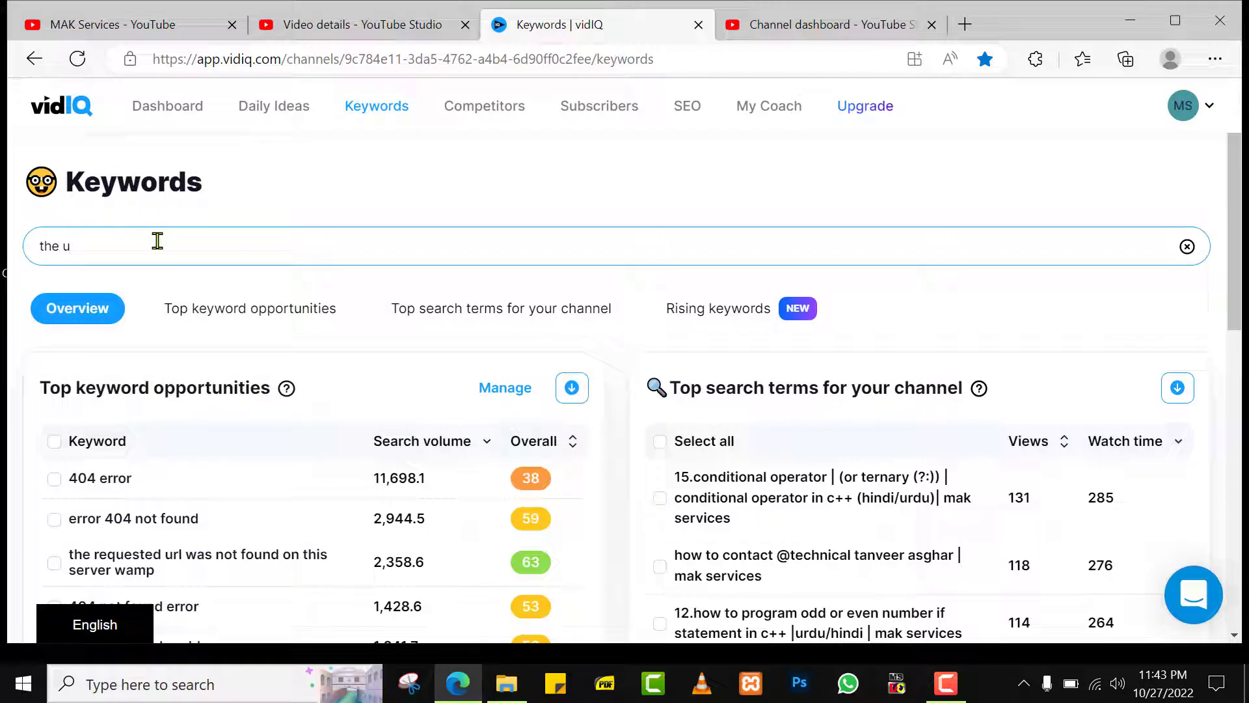
pyautogui.click(101, 551)
# Examine the keyword's overall score, search volume, competition, related keywords and matching terms.
pyautogui.scroll(-5, 384, 344)
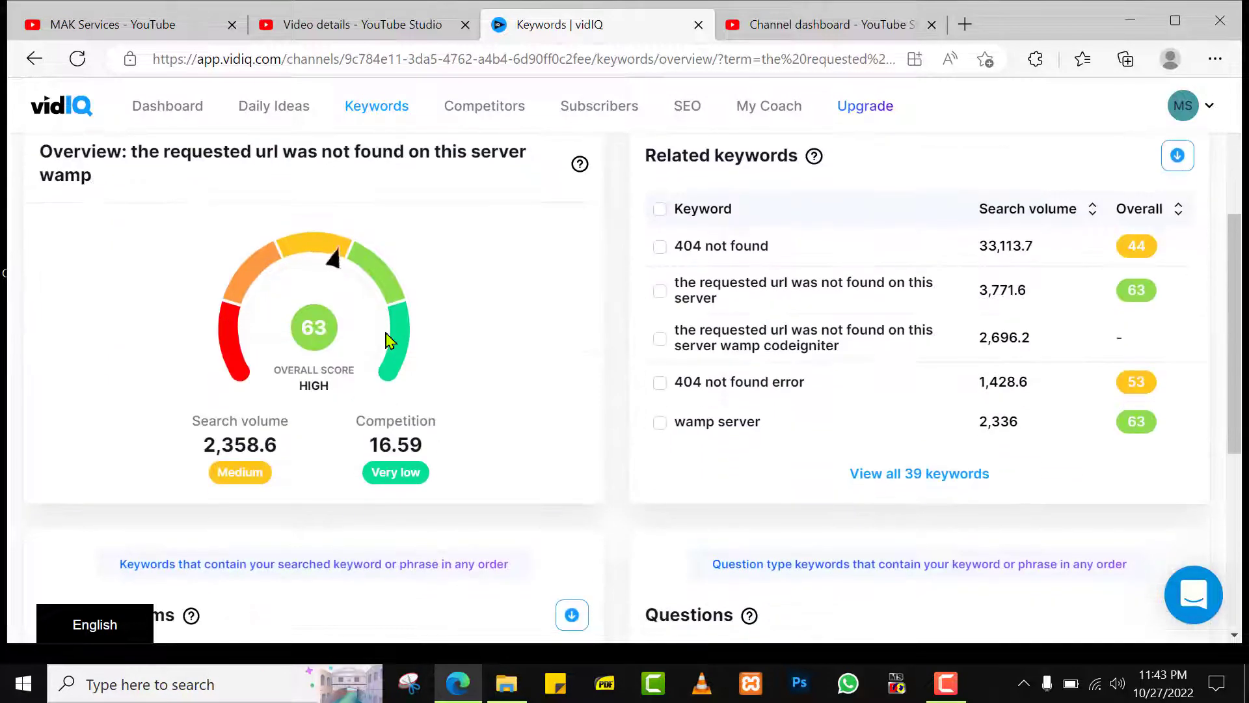
pyautogui.scroll(-4, 465, 332)
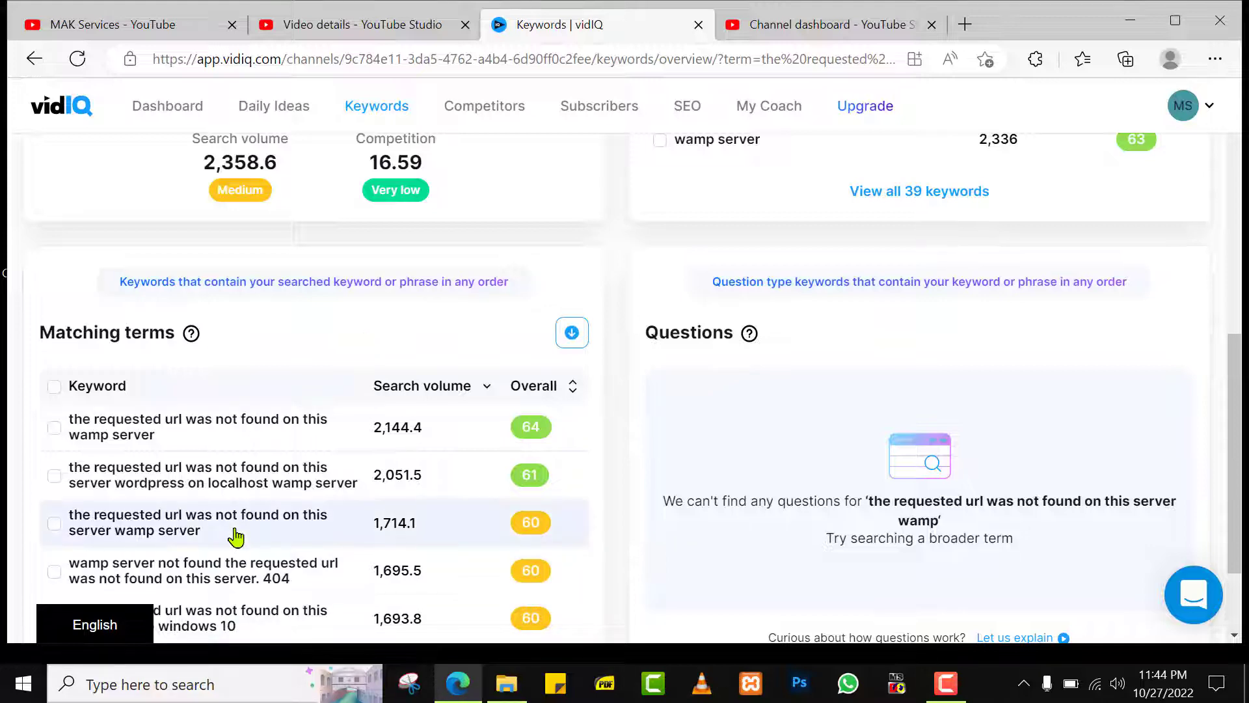
pyautogui.scroll(4, 236, 534)
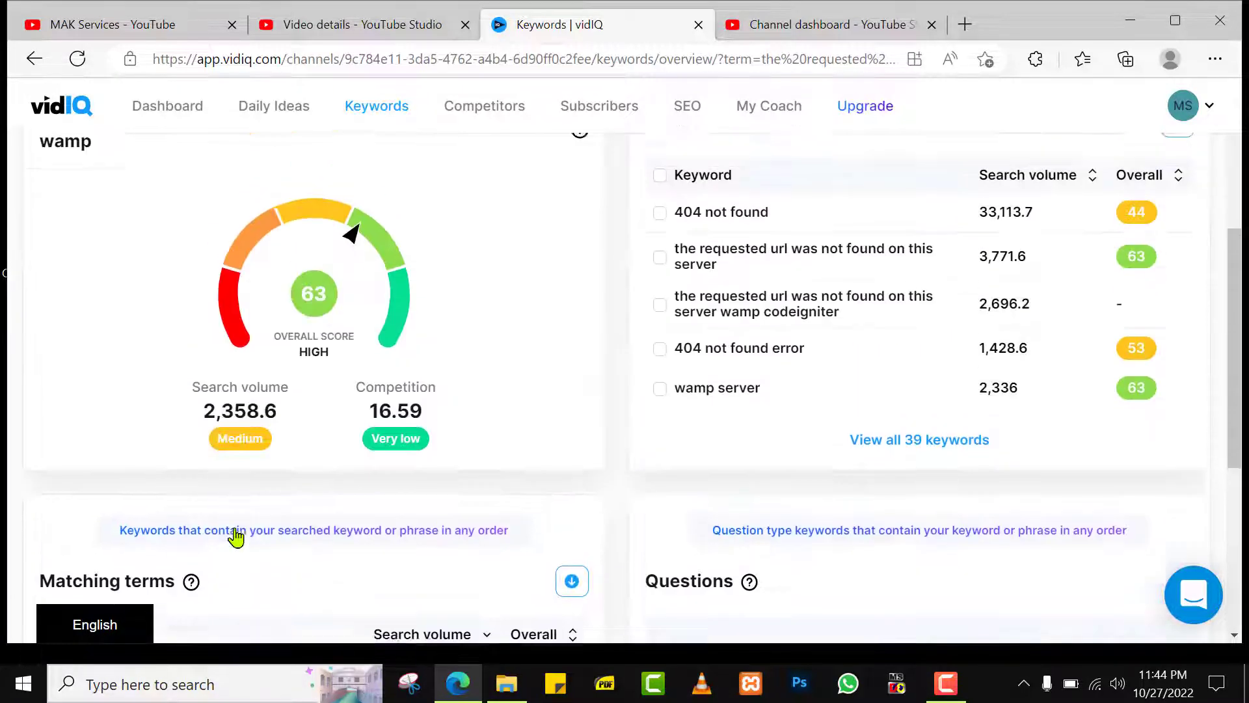
pyautogui.scroll(-4, 256, 522)
pyautogui.scroll(4, 343, 502)
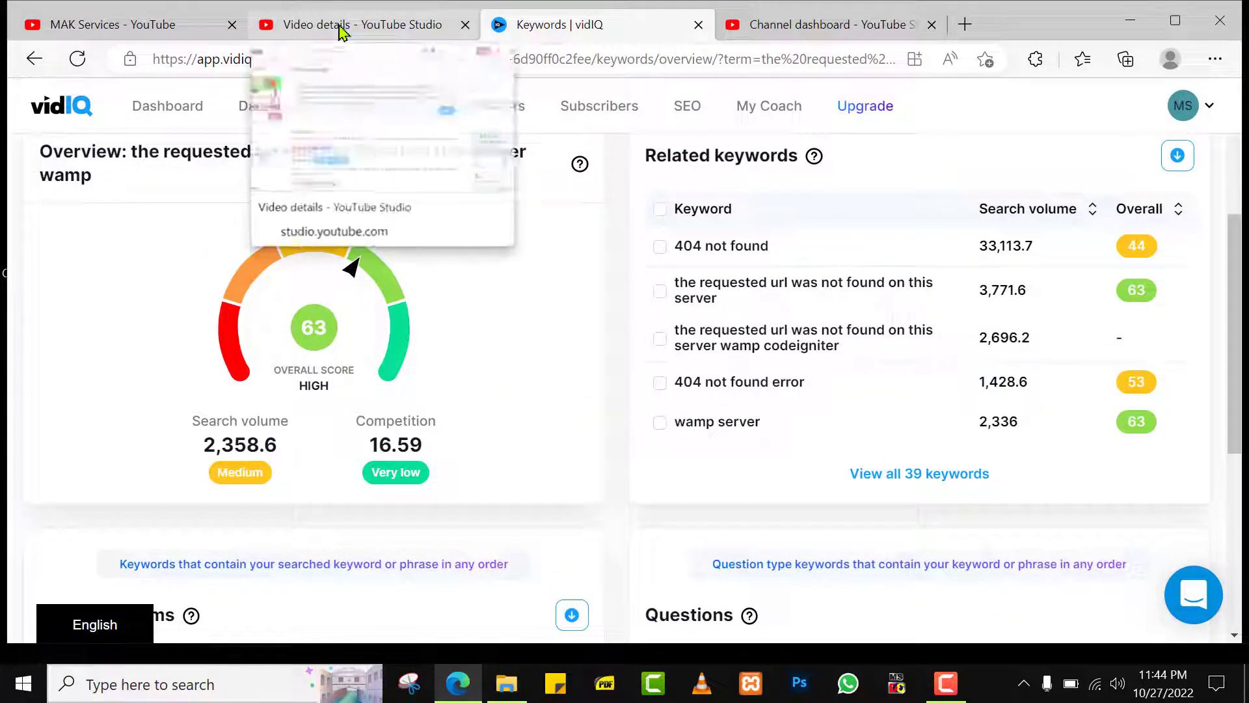
# On the YouTube channel page, show the search suggestions for "the url was not found on this server".
pyautogui.click(163, 20)
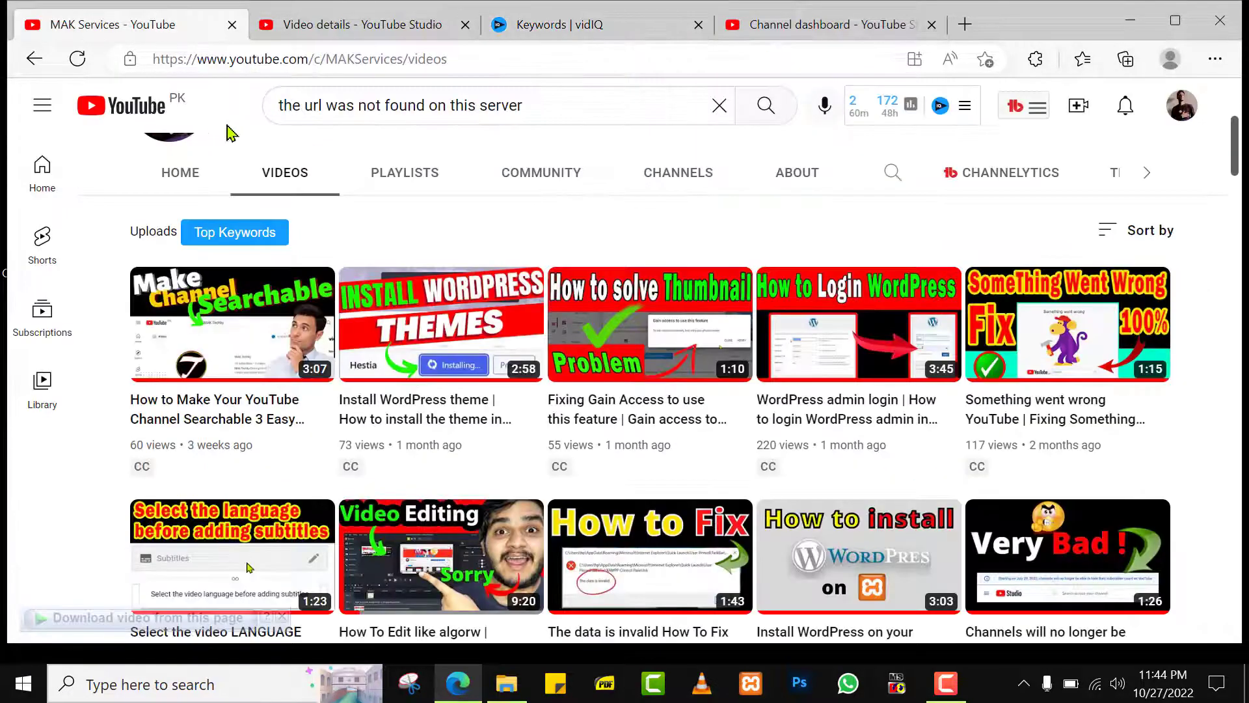
pyautogui.click(612, 106)
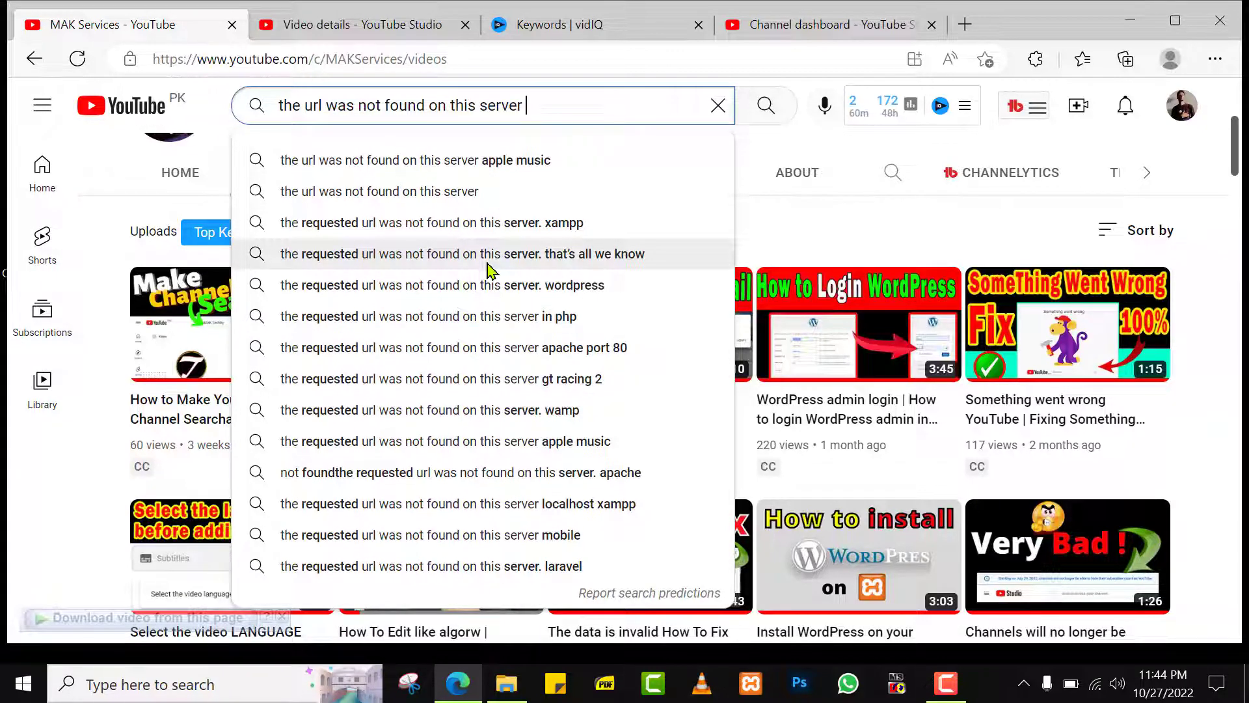
# Return to the video details and examine the video's tags, their scores and rankings, and the recommended tags.
pyautogui.hotkey('ctrl', 'Tab')
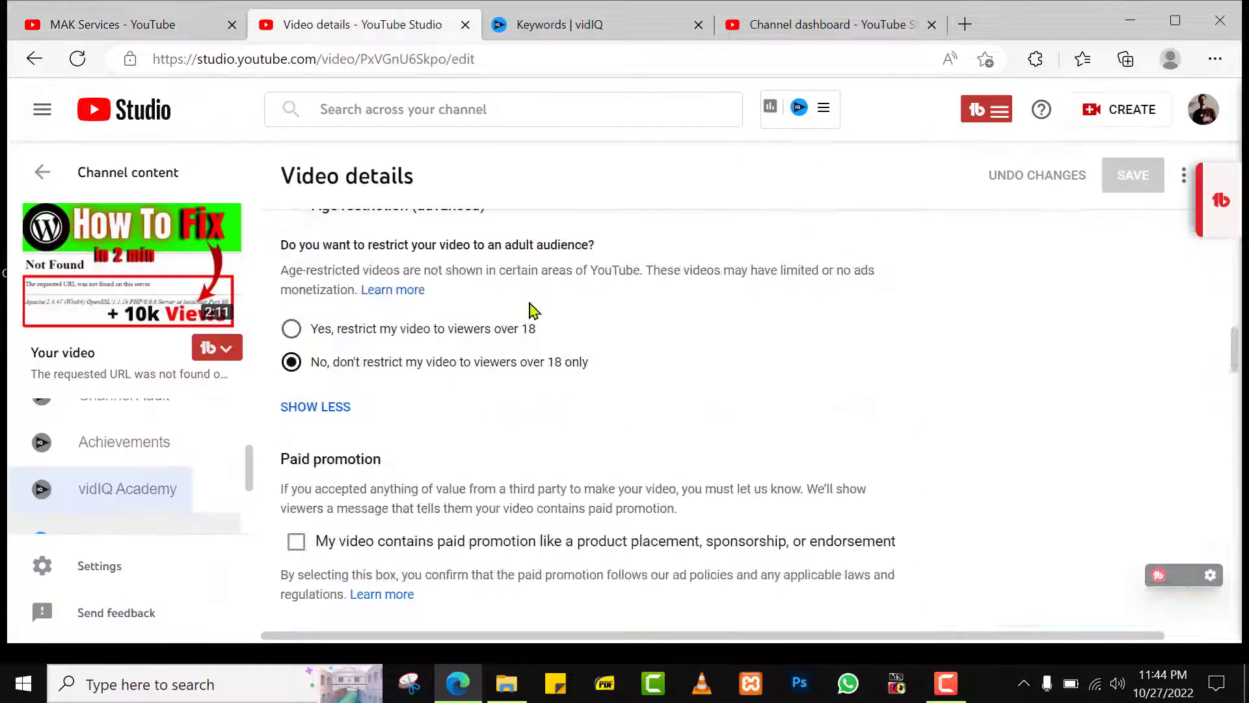
pyautogui.scroll(-10, 532, 309)
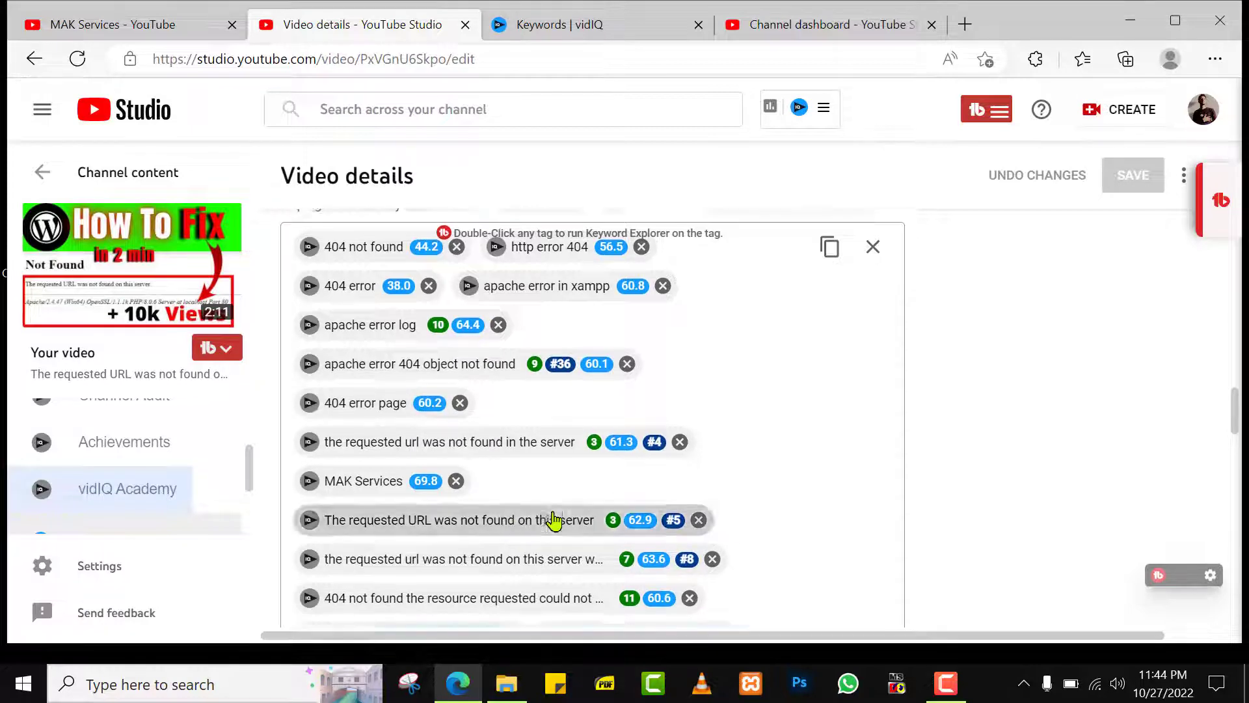
pyautogui.scroll(-2, 553, 518)
pyautogui.scroll(2, 557, 516)
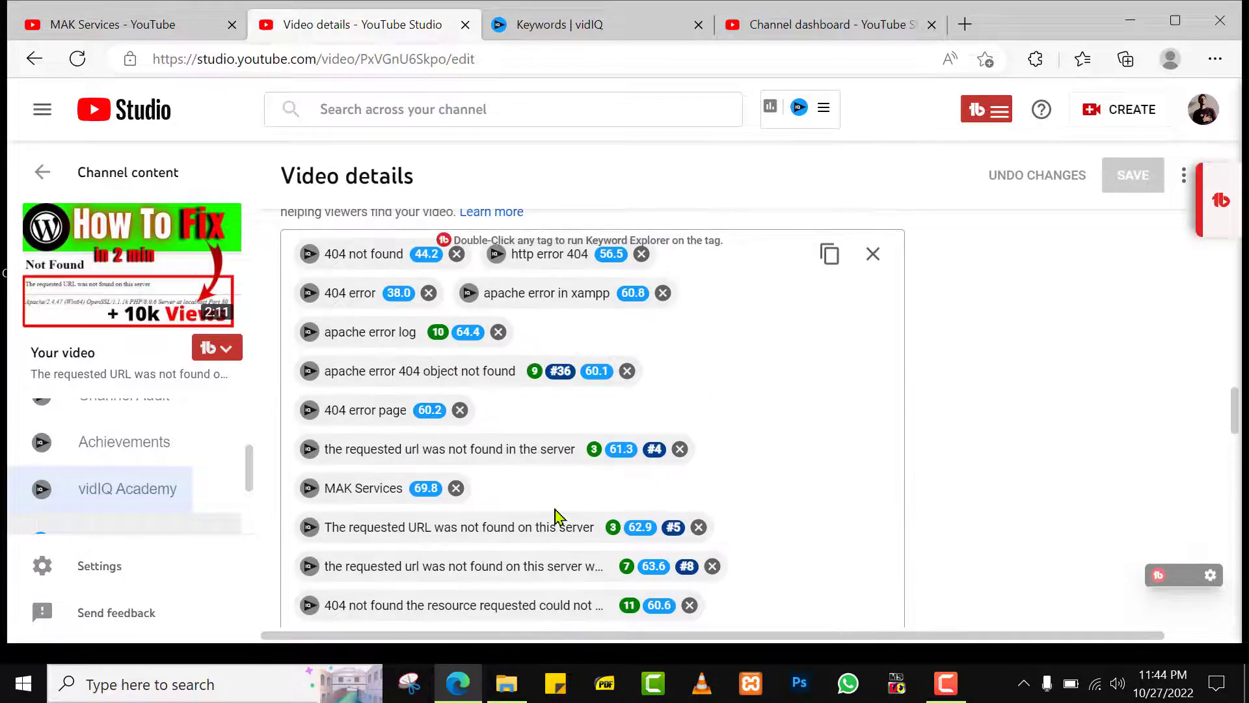
pyautogui.scroll(3, 556, 516)
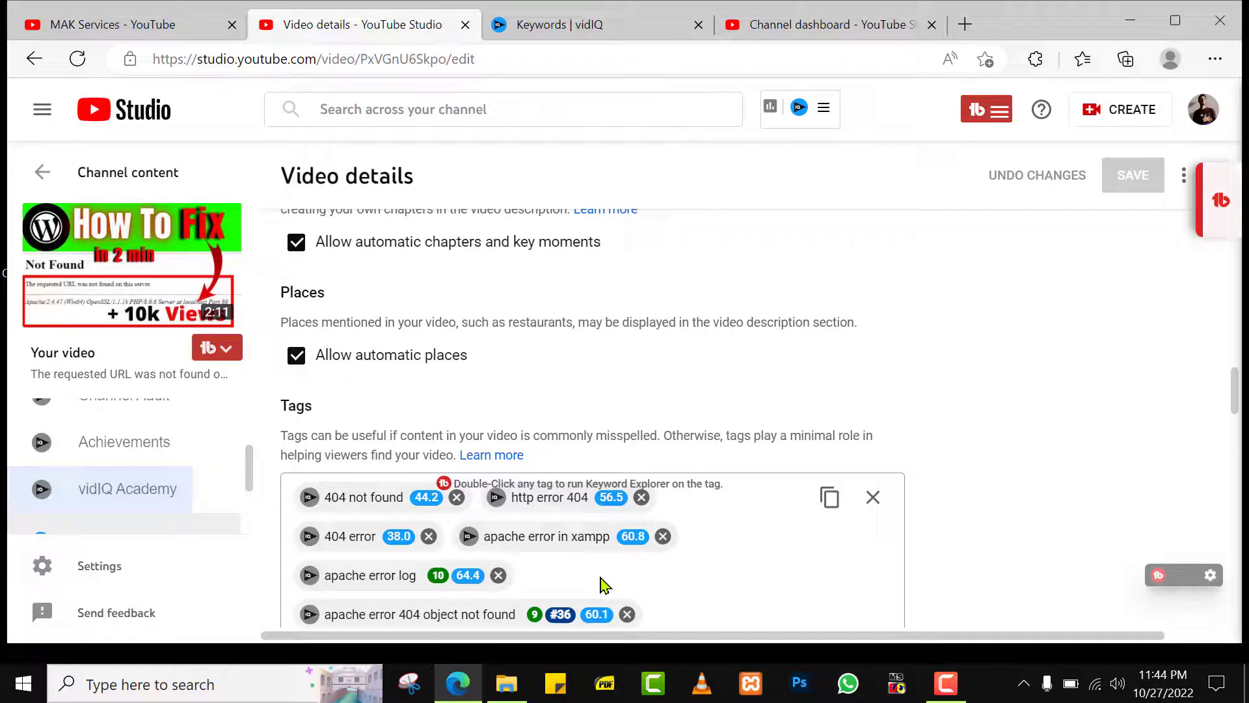
pyautogui.scroll(-3, 601, 584)
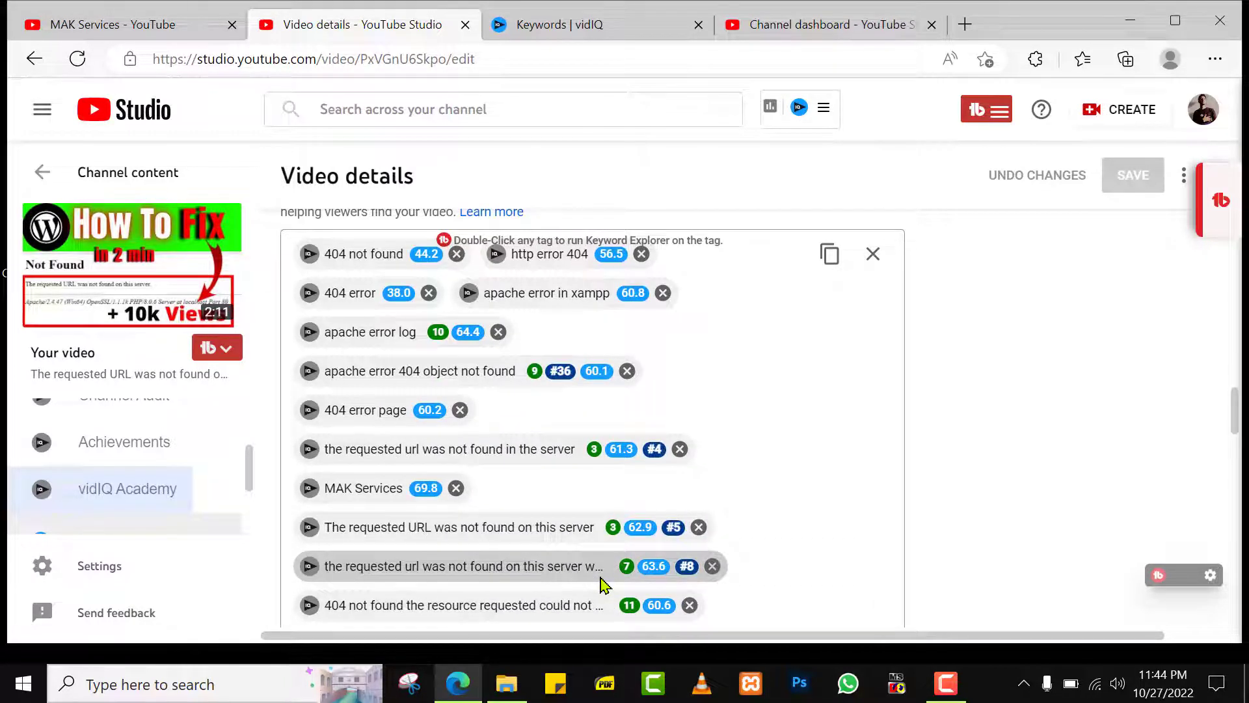
pyautogui.scroll(3, 599, 586)
pyautogui.scroll(-3, 599, 586)
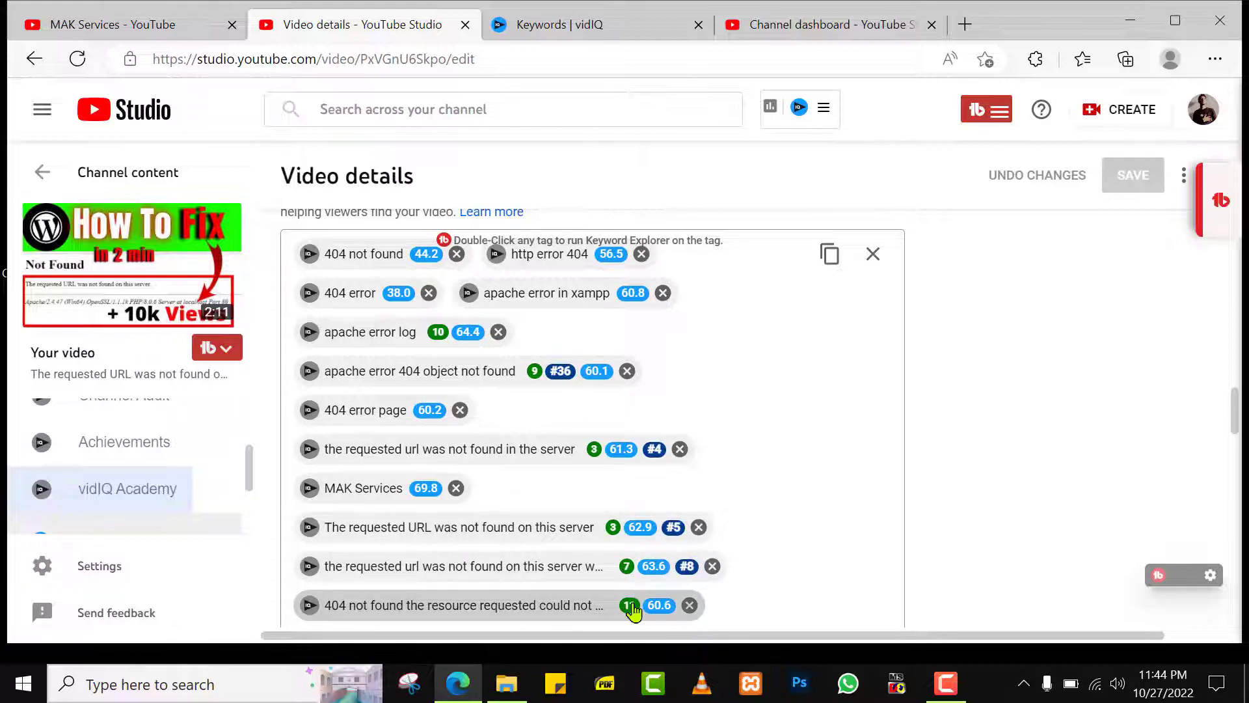
pyautogui.scroll(-4, 634, 608)
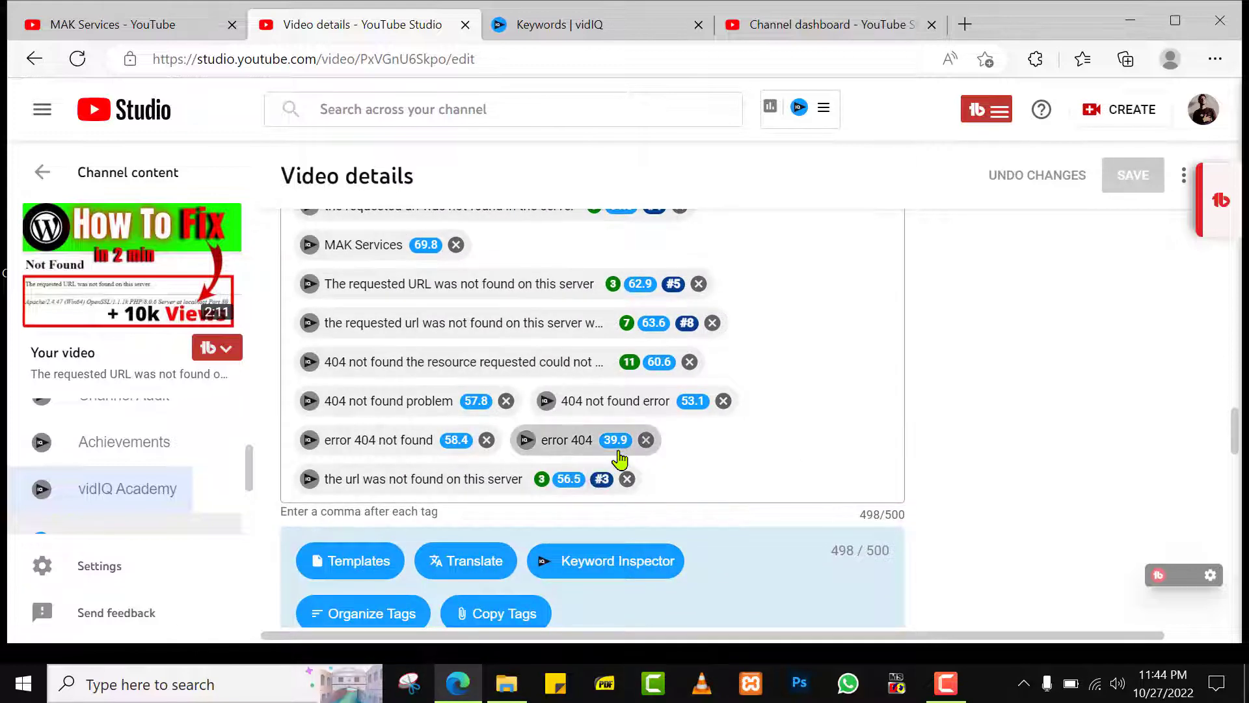
pyautogui.scroll(10, 621, 459)
pyautogui.scroll(-4, 605, 435)
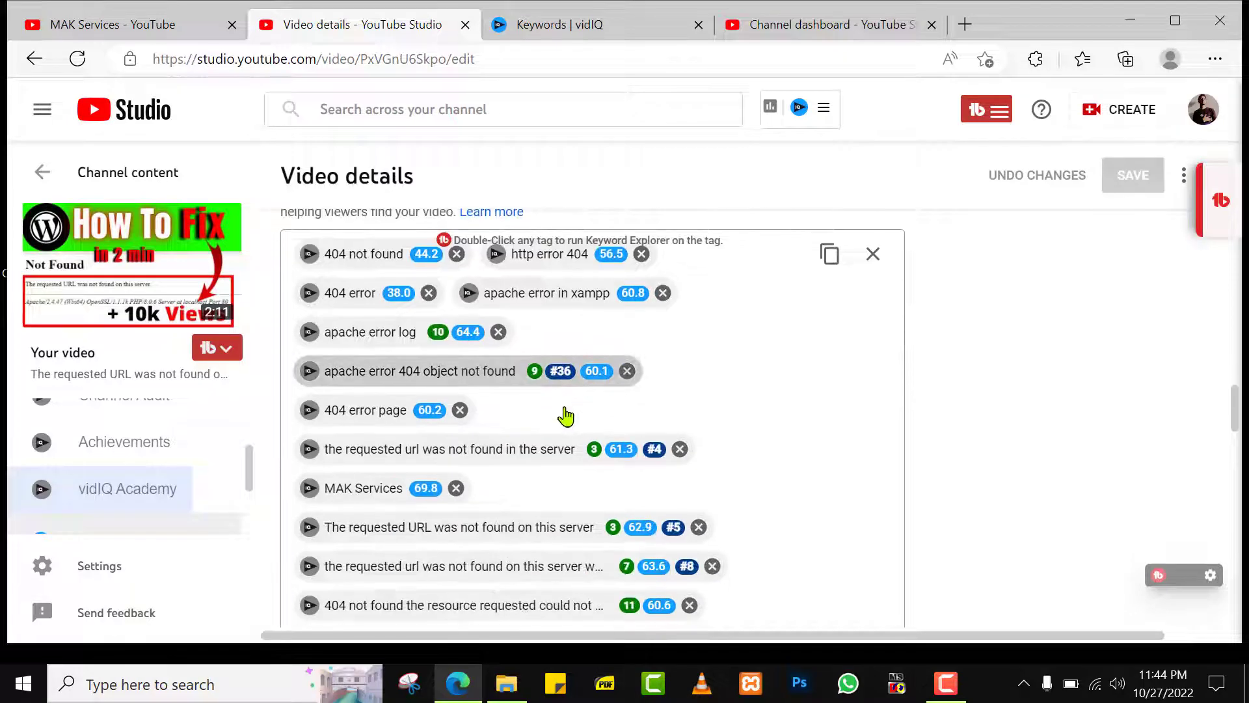
pyautogui.scroll(-5, 563, 408)
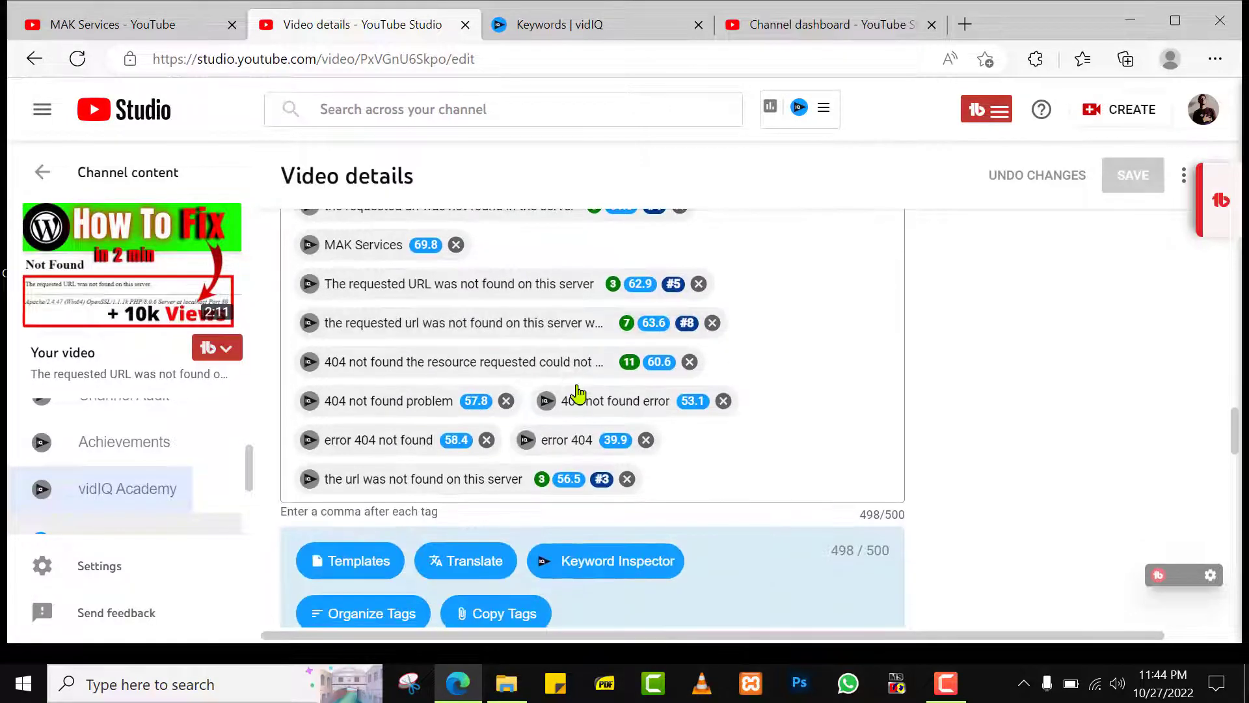
pyautogui.scroll(-3, 540, 449)
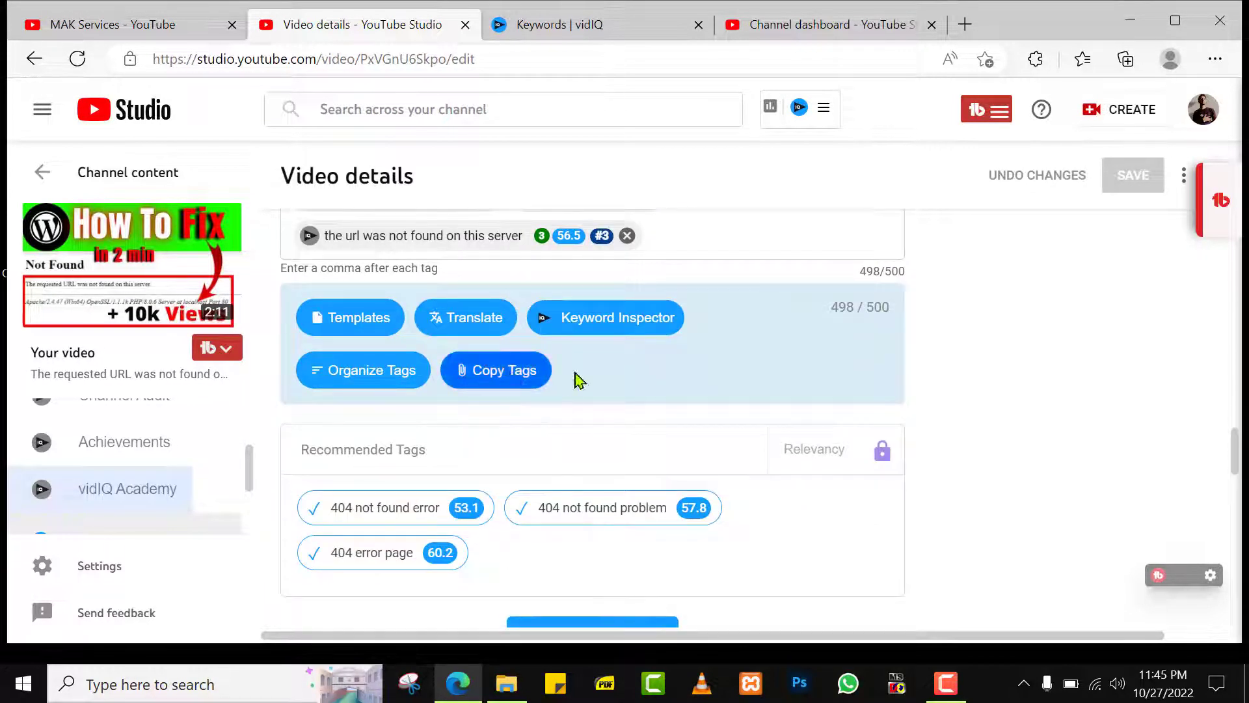
pyautogui.scroll(4, 618, 379)
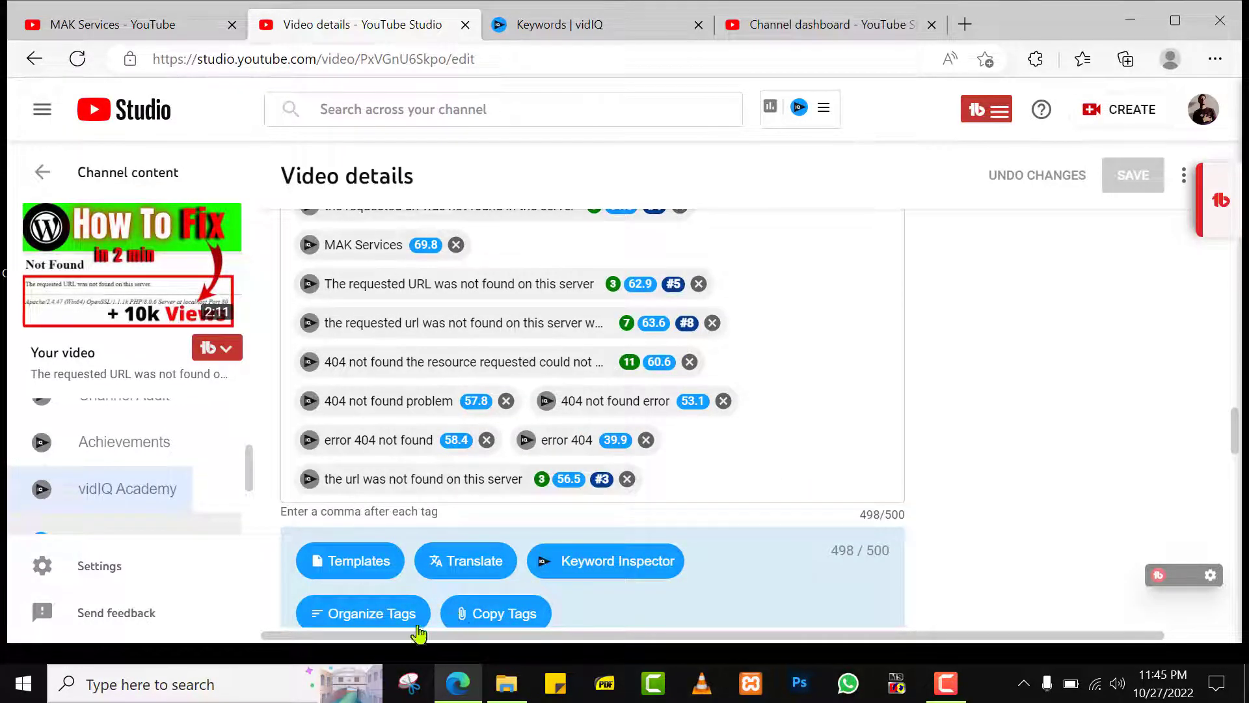
pyautogui.scroll(-3, 394, 628)
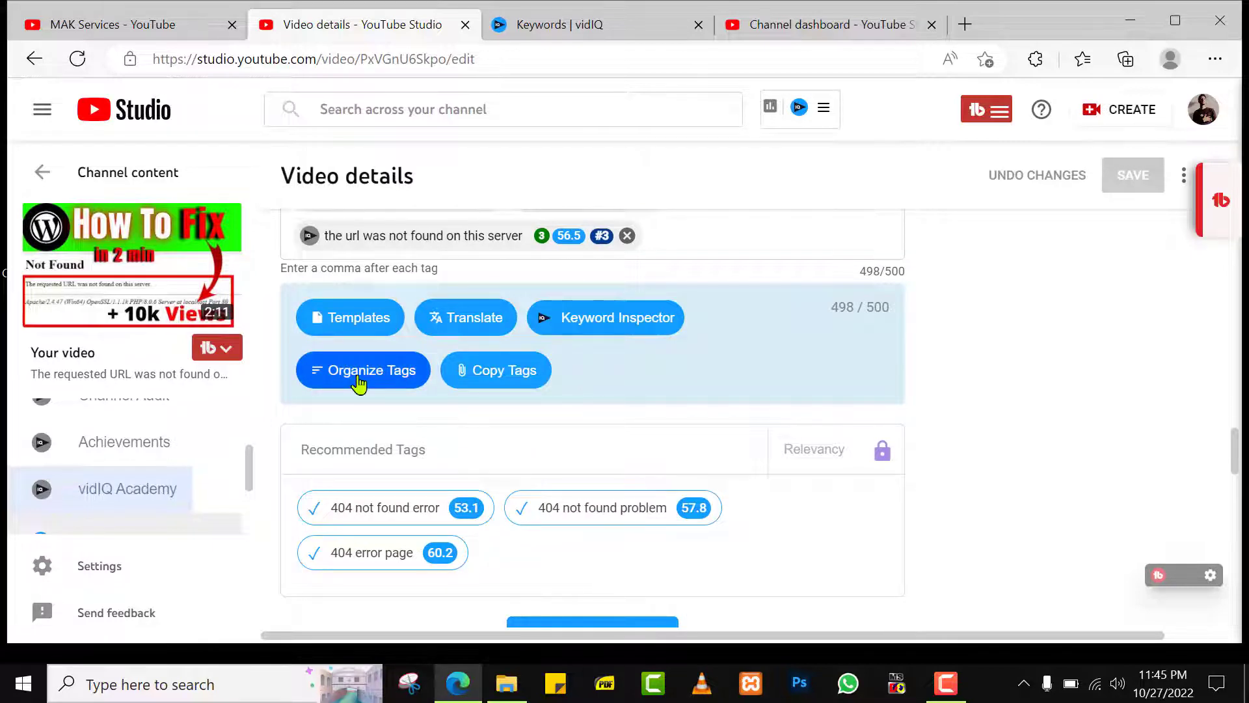
# Open Organize Tags and the Keyword Inspector, and review the related keywords for "the requested url was not found in the server".
pyautogui.click(359, 383)
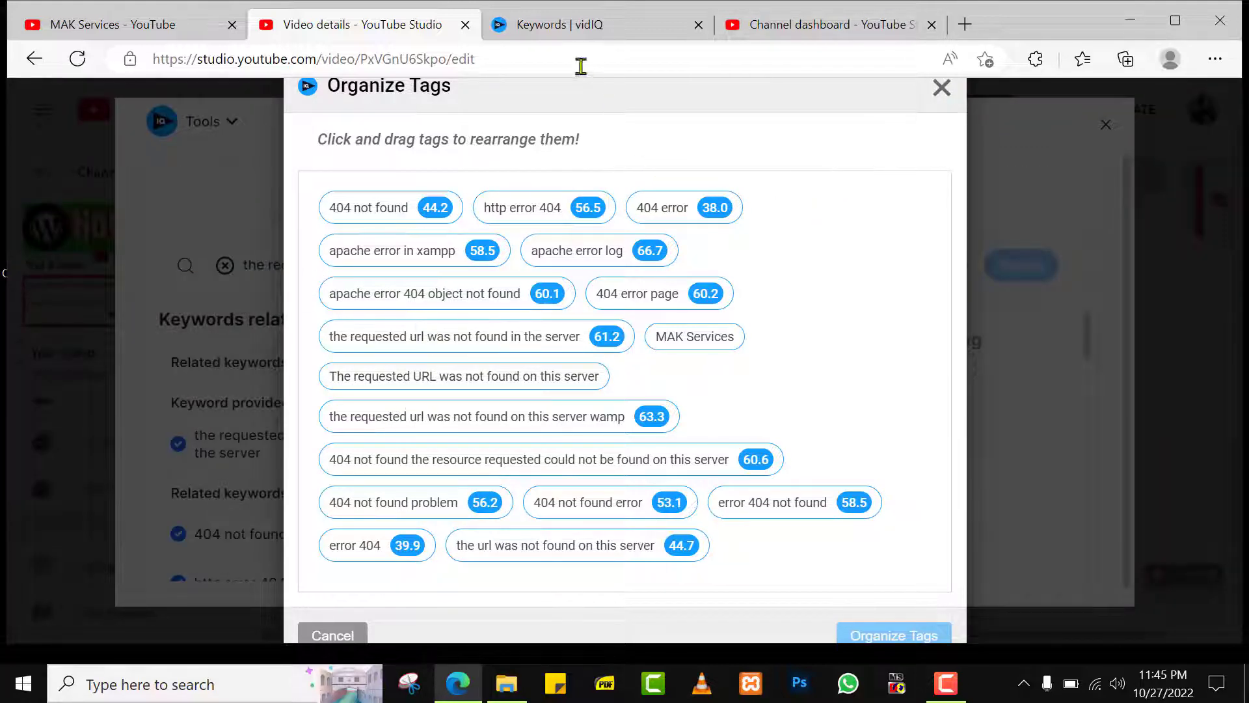
pyautogui.click(580, 34)
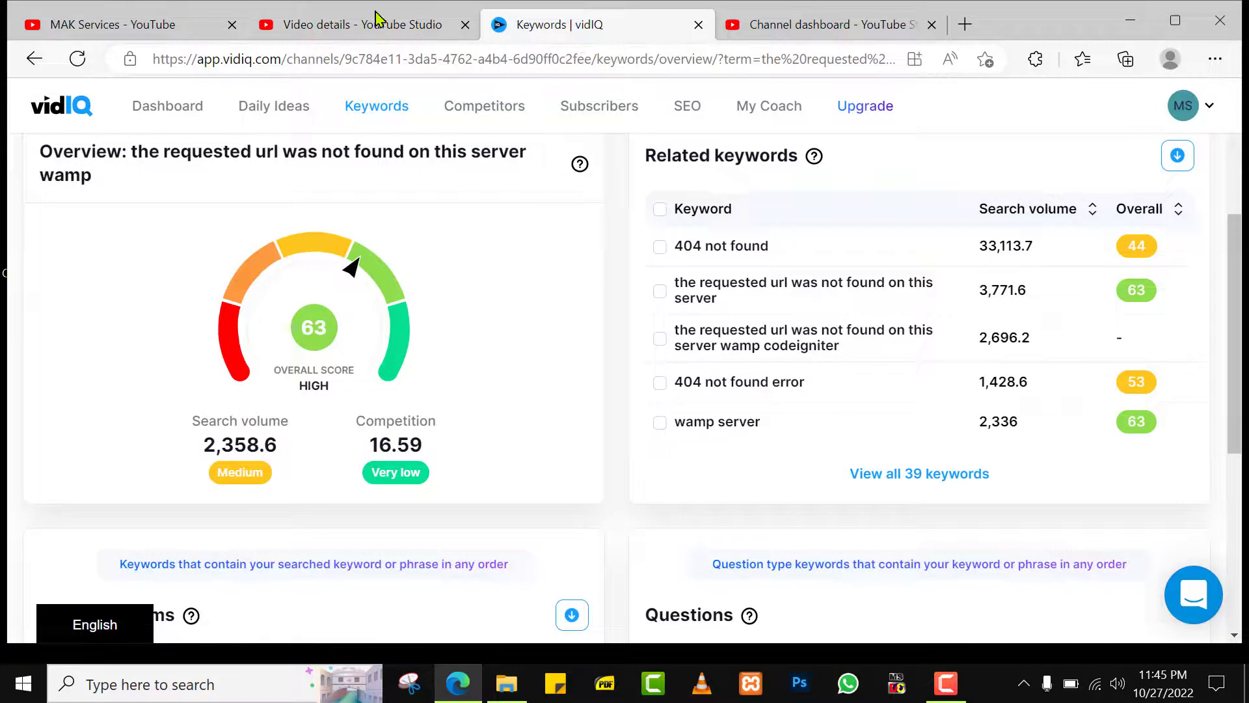
pyautogui.click(371, 16)
pyautogui.scroll(-5, 260, 450)
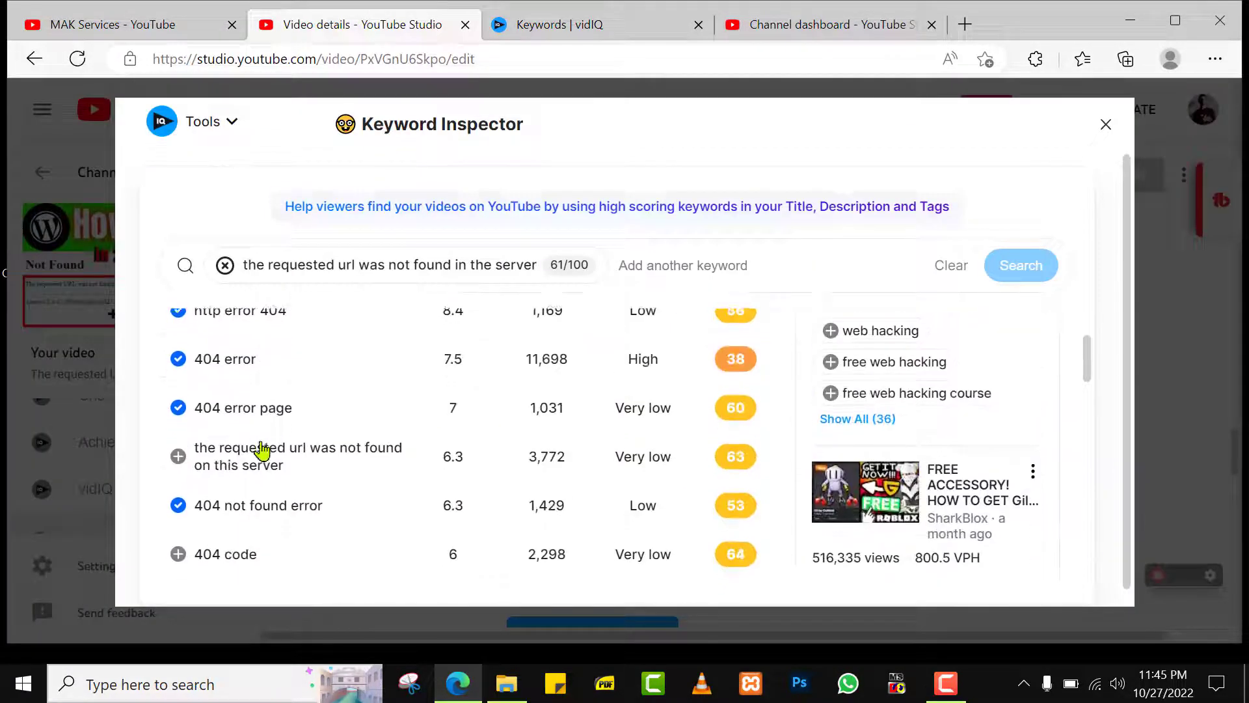
pyautogui.scroll(-10, 221, 437)
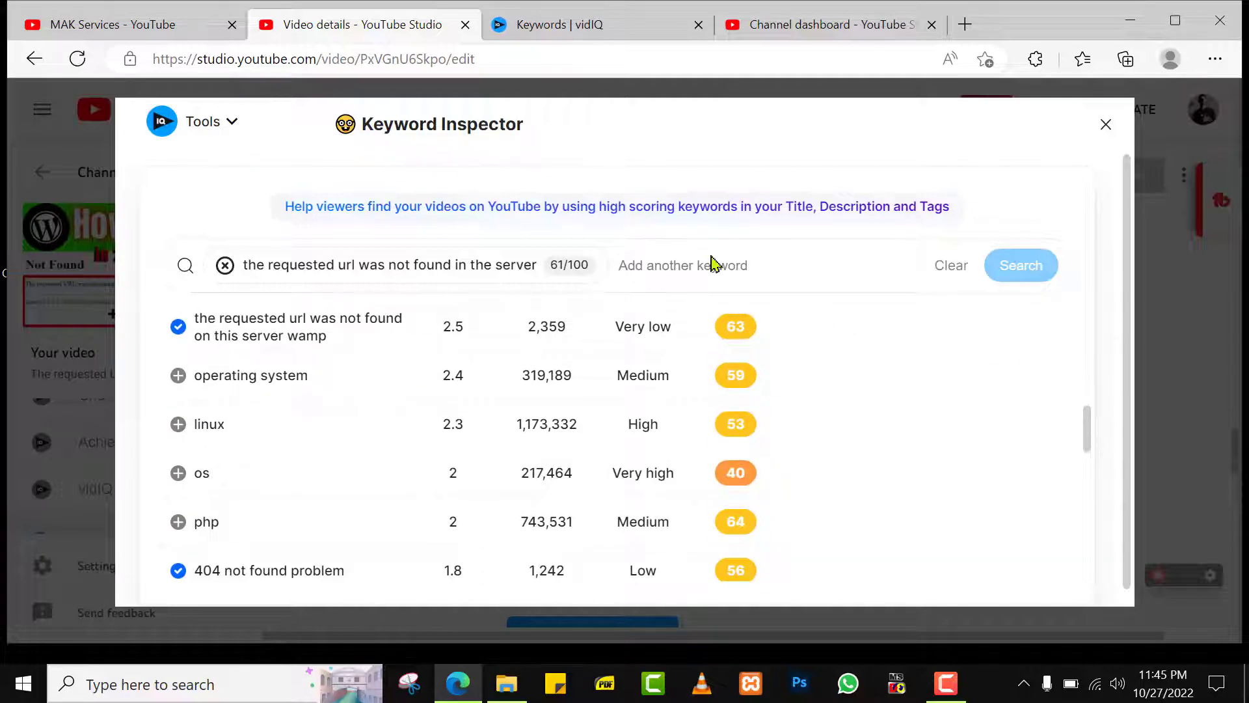
# Close the Keyword Inspector and examine the video's vidIQ SEO score with its actionable and performance ratings.
pyautogui.click(1106, 124)
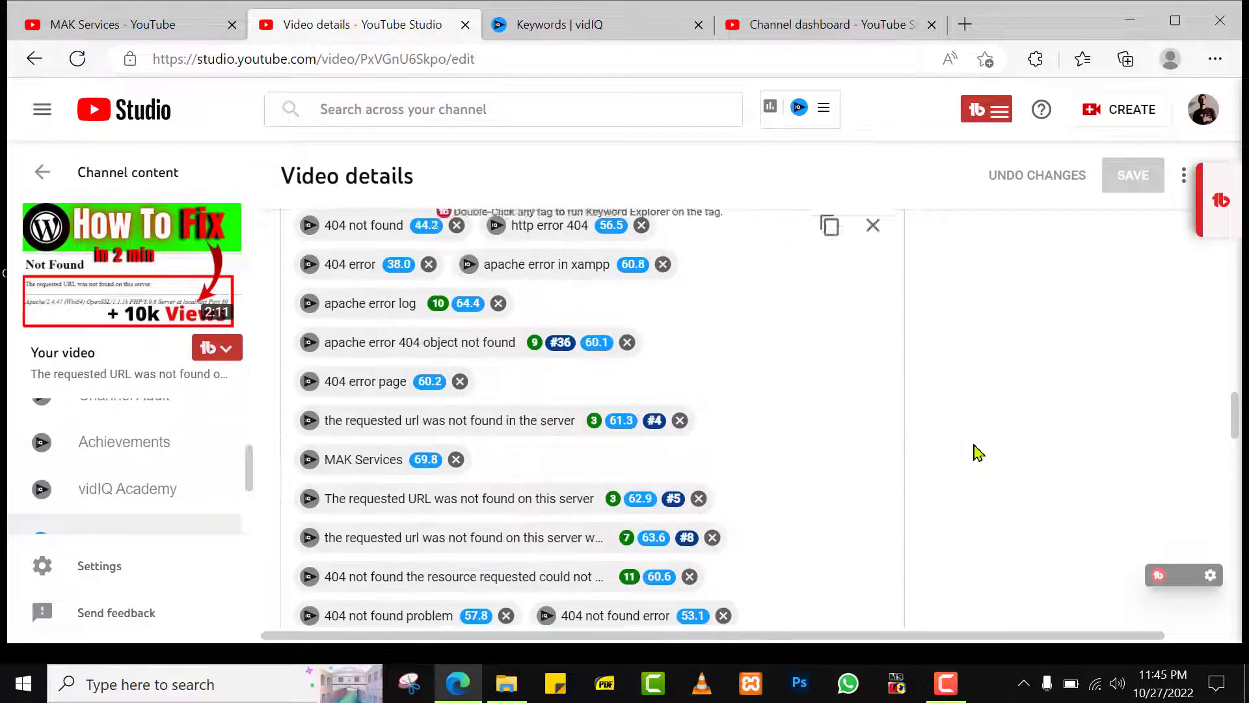
pyautogui.scroll(15, 1038, 384)
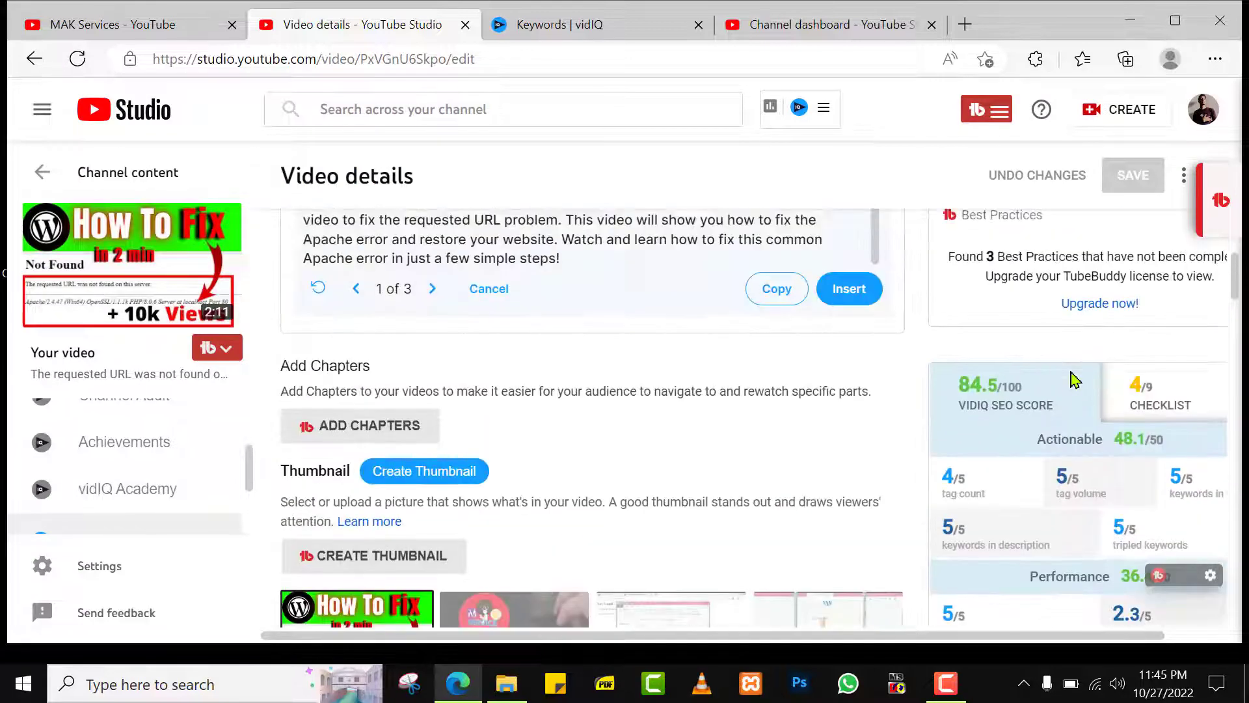
pyautogui.scroll(1, 1075, 380)
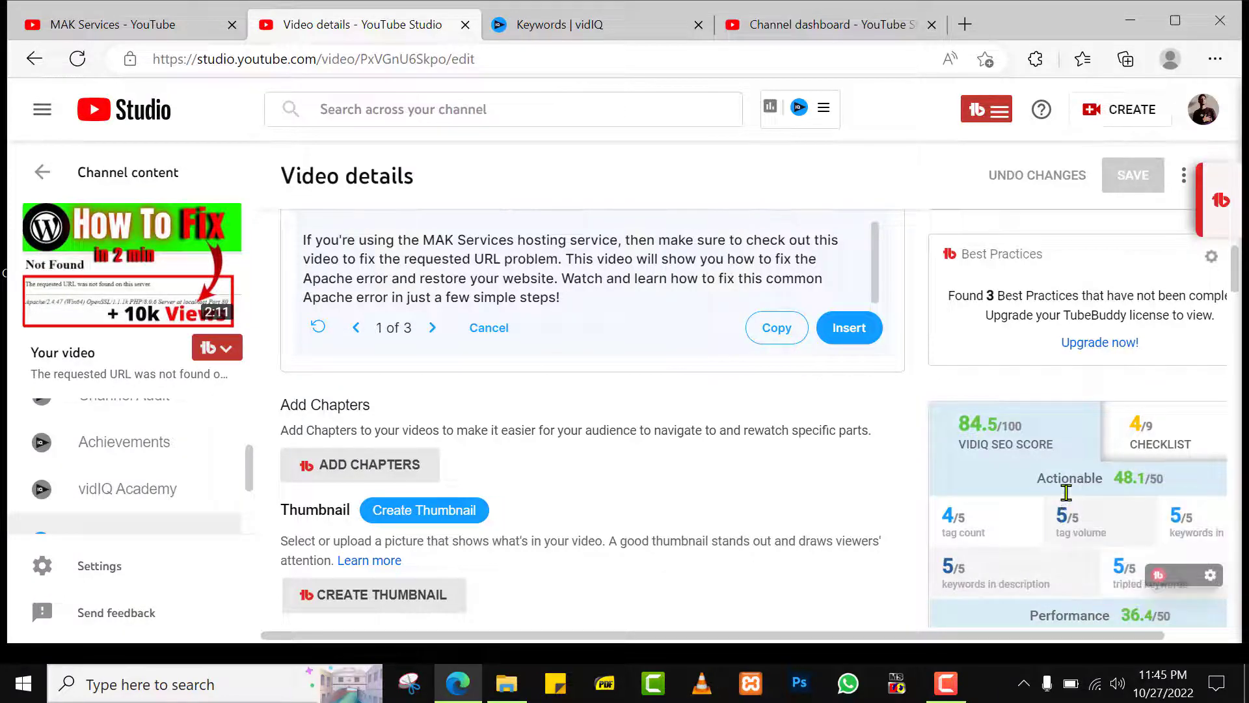
pyautogui.scroll(3, 846, 416)
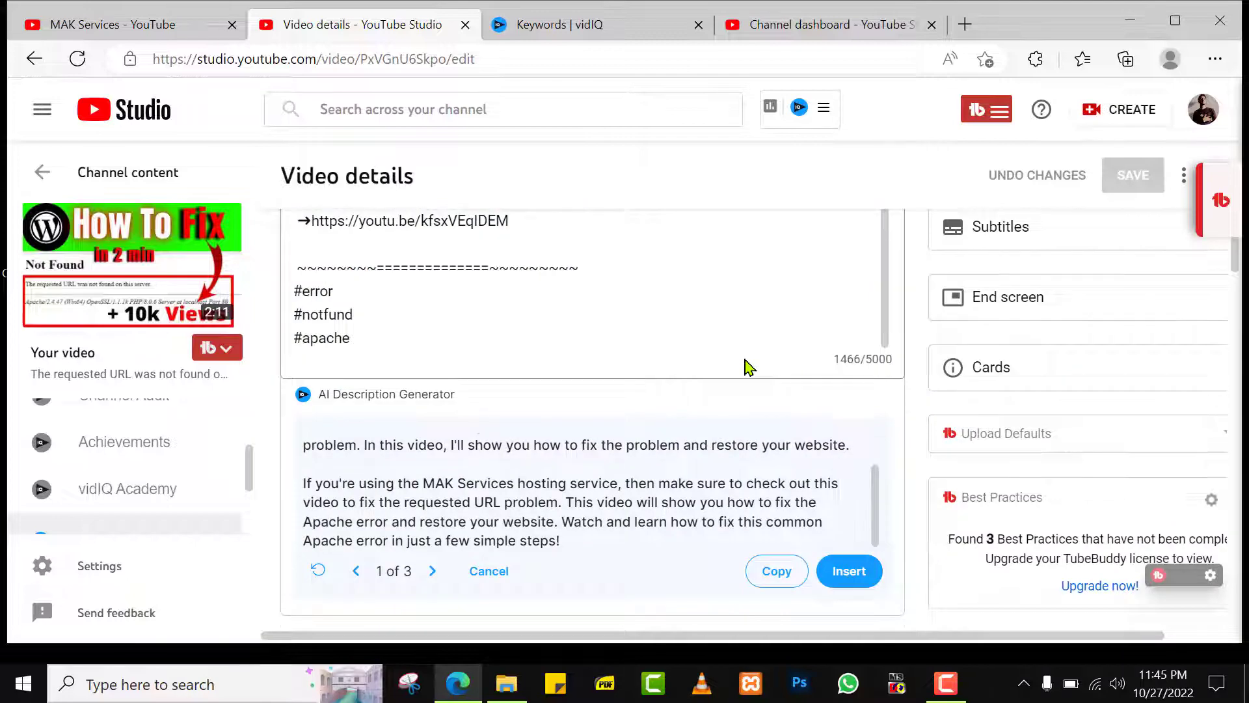
# Look over the video details from the description and thumbnail to the playlist and audience settings, and return to the title.
pyautogui.scroll(8, 746, 361)
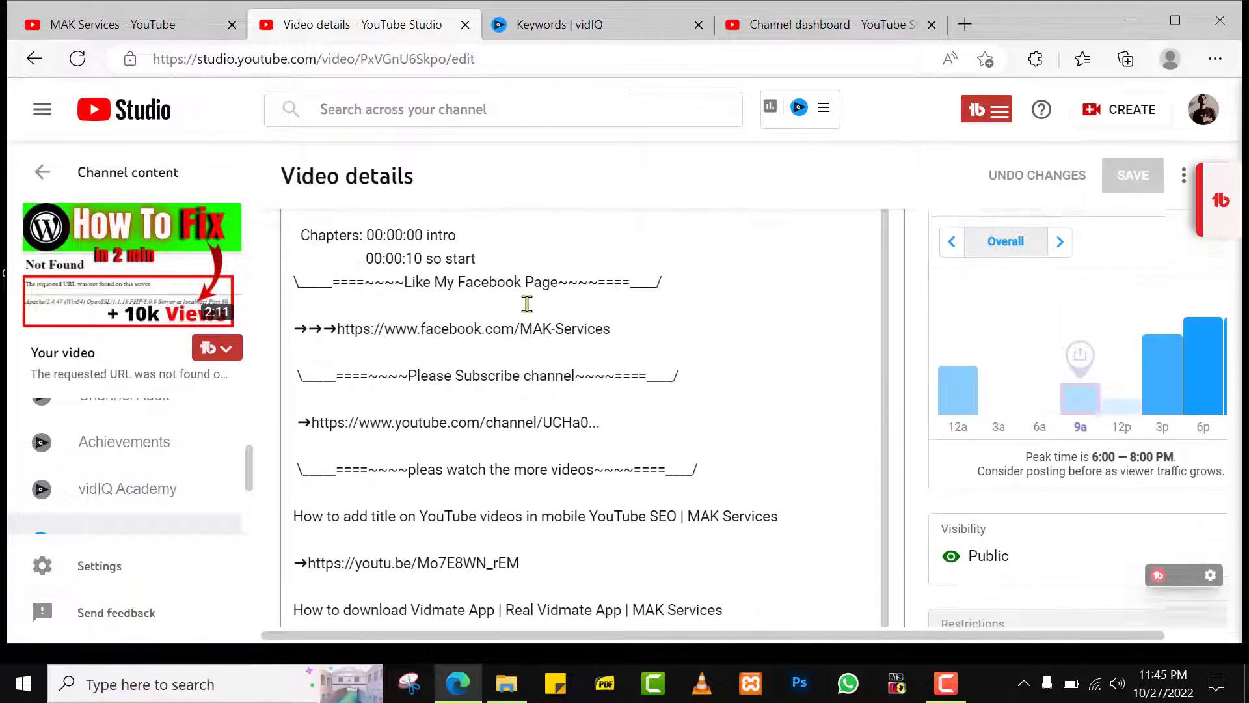
pyautogui.scroll(5, 529, 306)
pyautogui.scroll(-5, 559, 387)
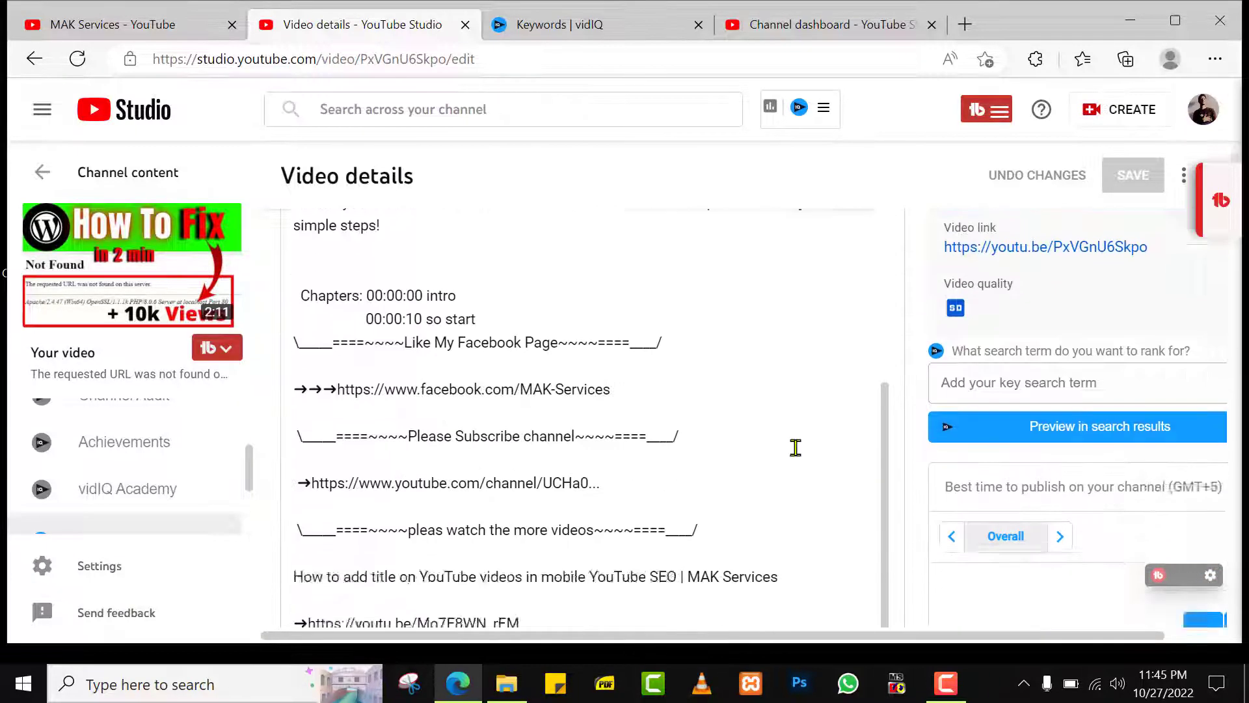
pyautogui.scroll(-10, 795, 447)
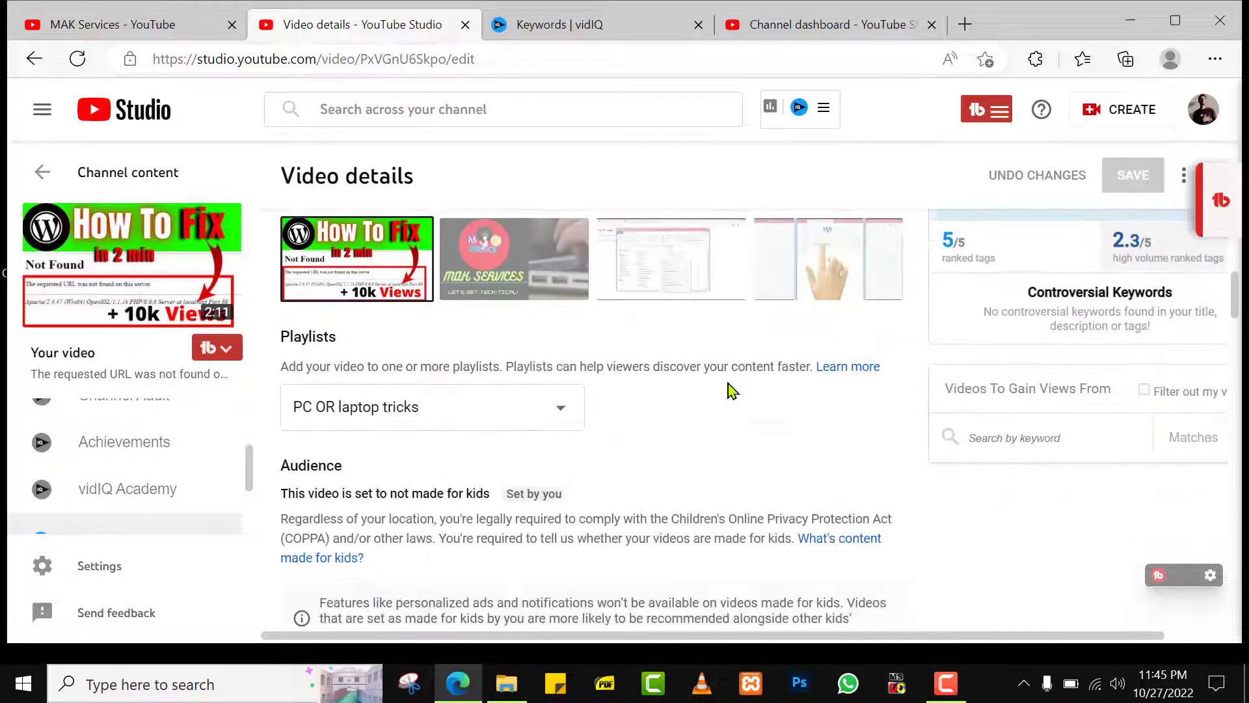
pyautogui.scroll(-8, 731, 390)
pyautogui.scroll(20, 722, 372)
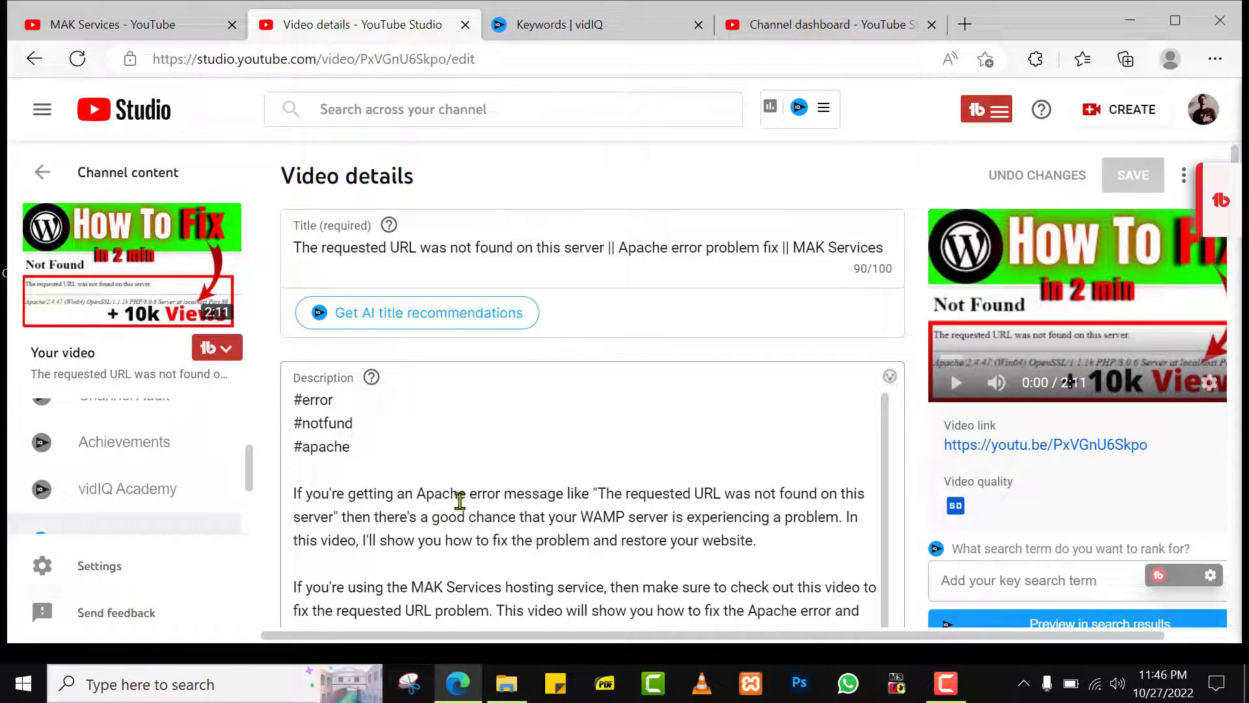
# Read through the description's opening hashtags, text, chapters, social and video links, and closing hashtags.
pyautogui.scroll(-3, 461, 501)
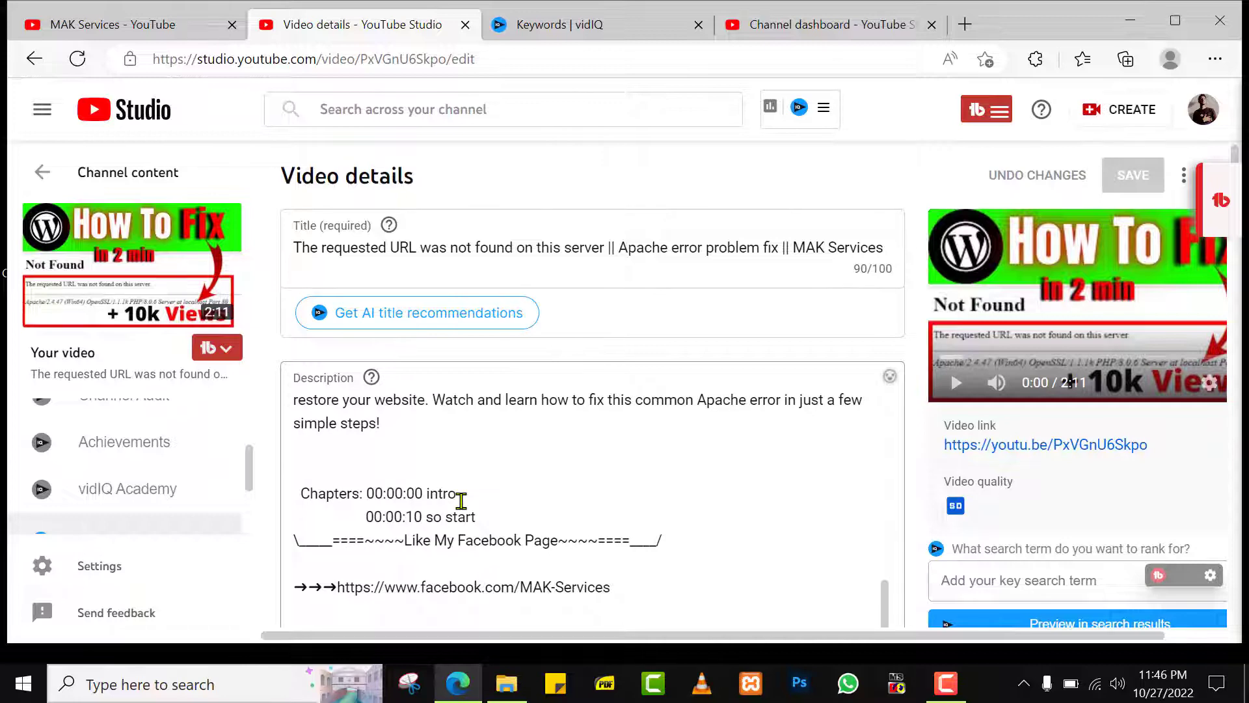
pyautogui.scroll(3, 460, 501)
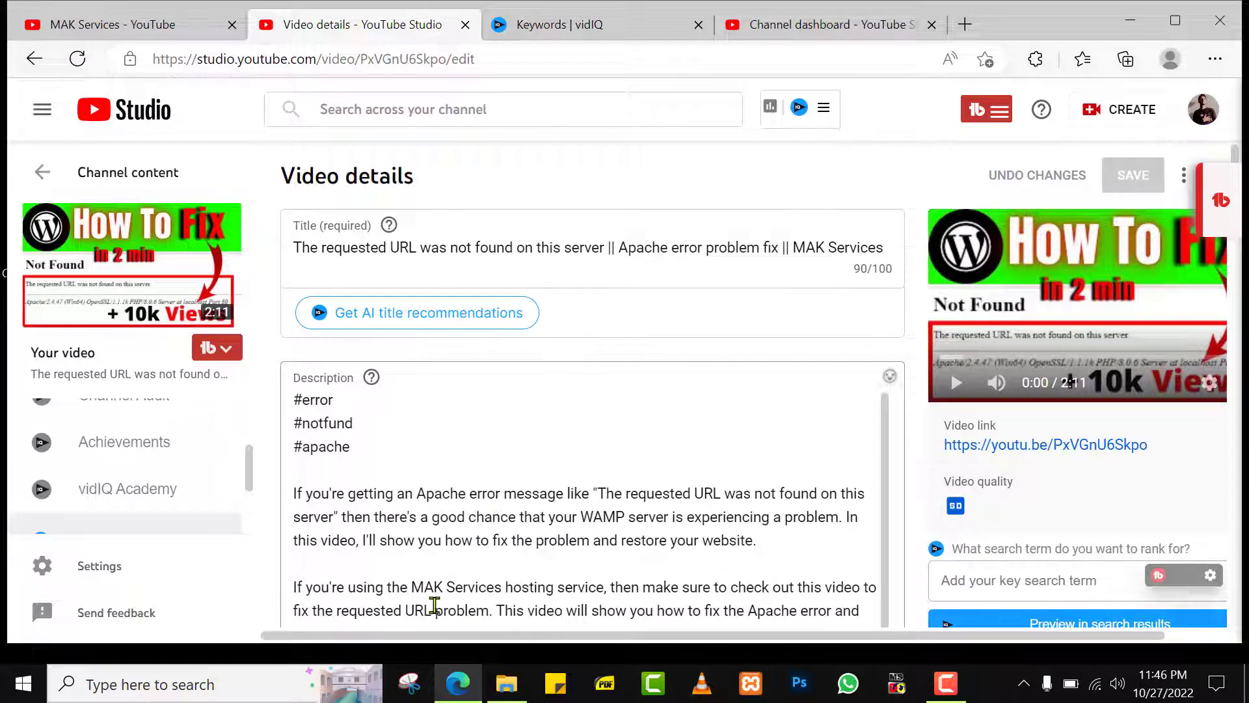
pyautogui.scroll(-3, 572, 518)
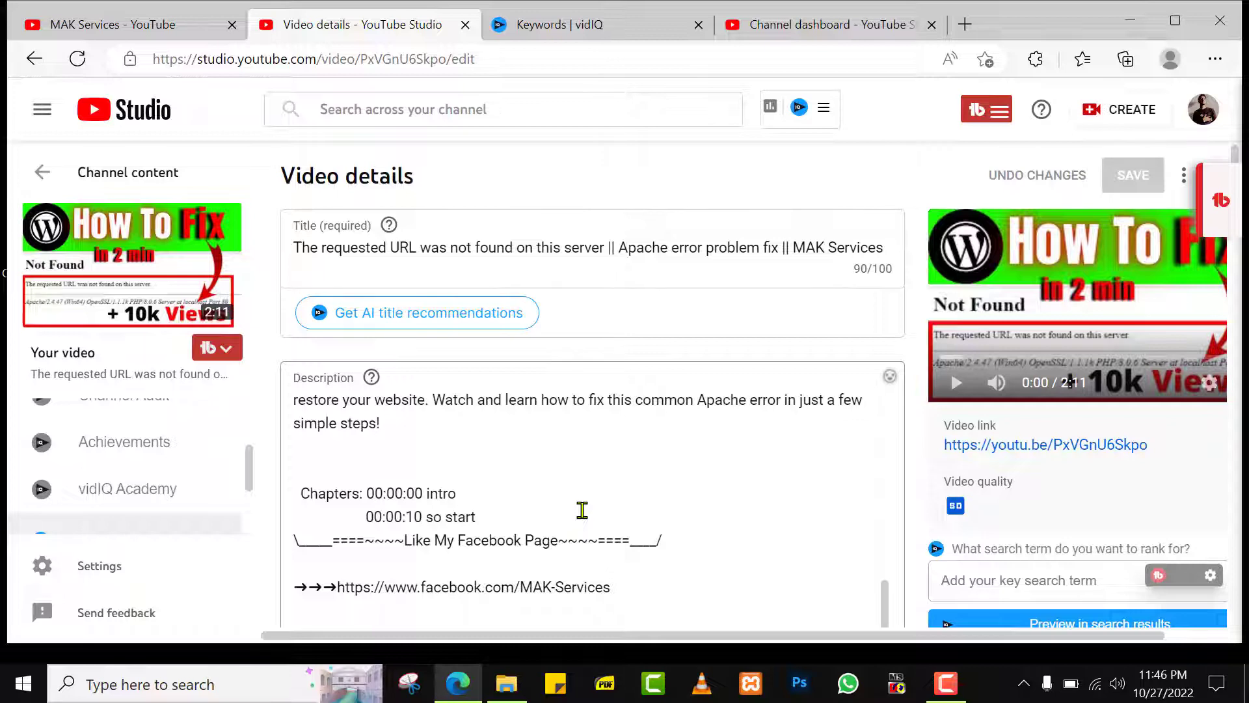
pyautogui.scroll(-3, 588, 501)
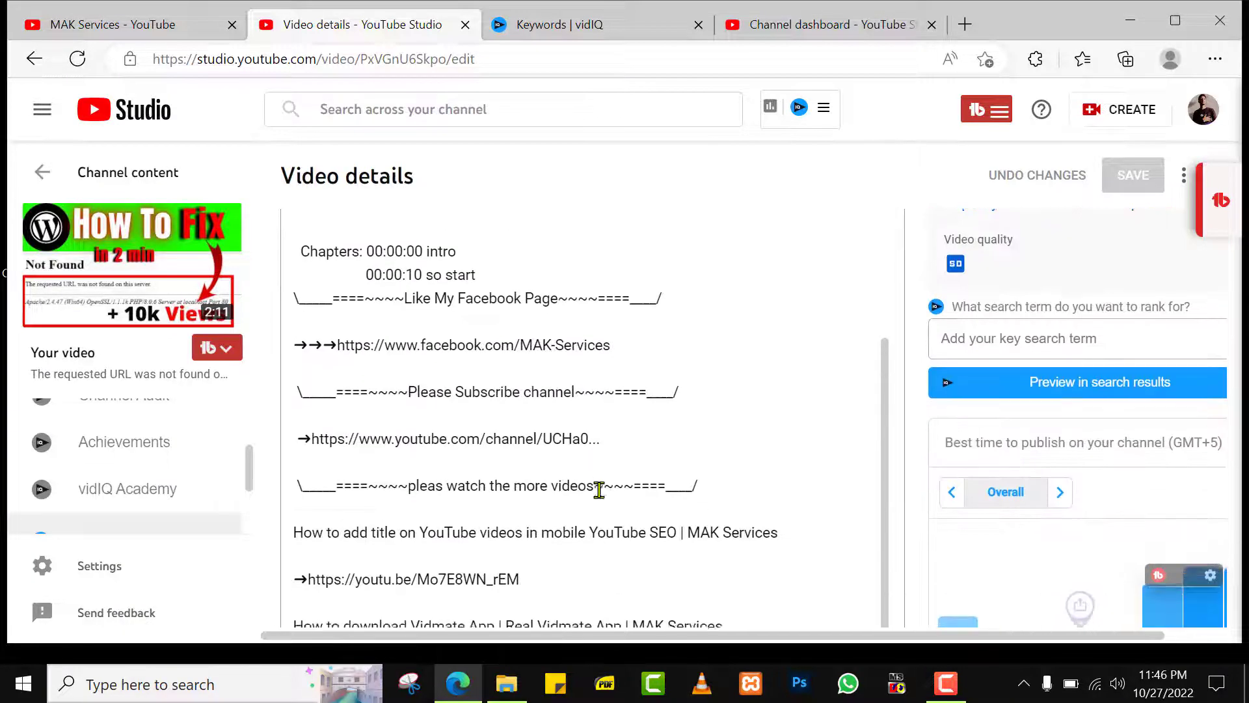
pyautogui.scroll(-3, 624, 469)
pyautogui.scroll(-7, 645, 432)
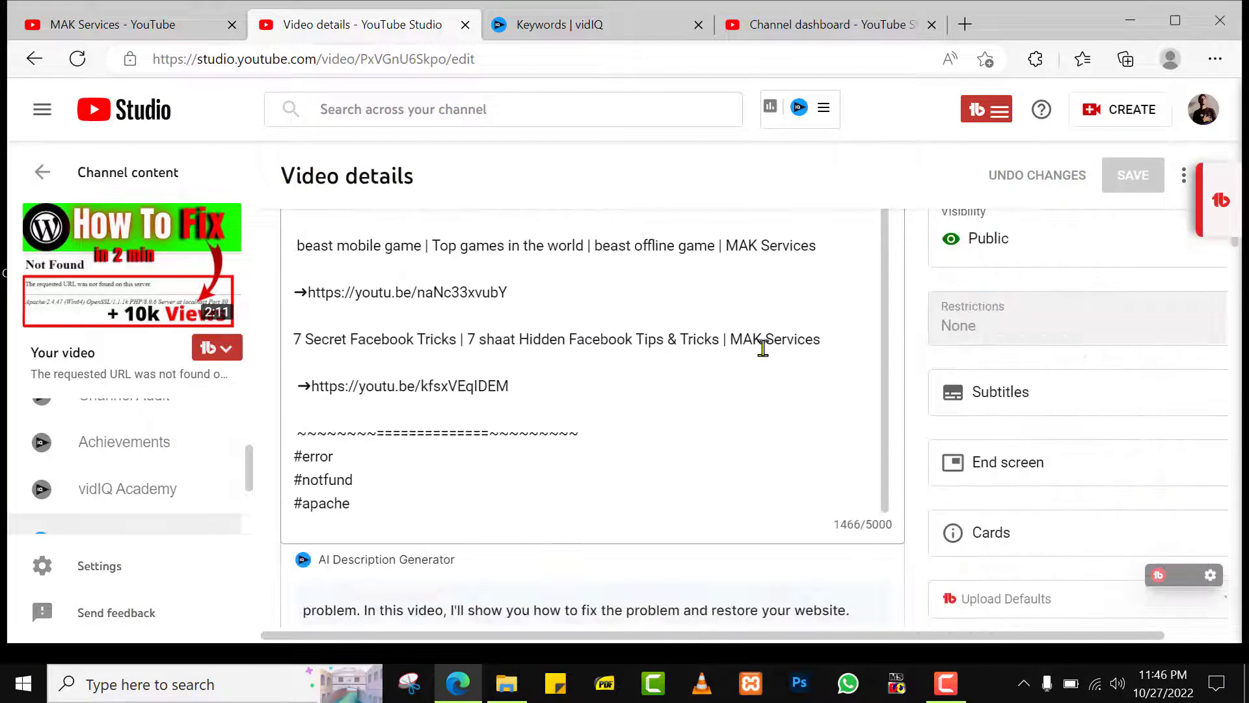
pyautogui.scroll(-4, 920, 419)
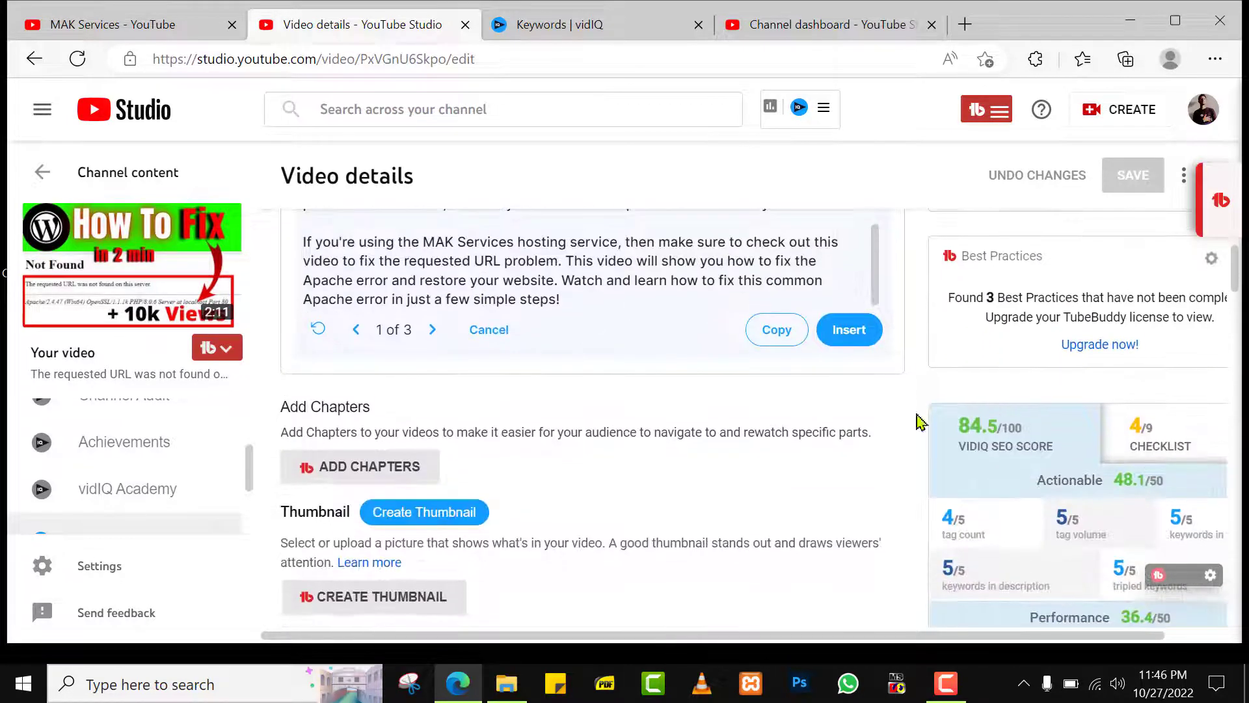
# Show the vidIQ checklist for the video and examine which optimization items are completed or missing.
pyautogui.click(1146, 455)
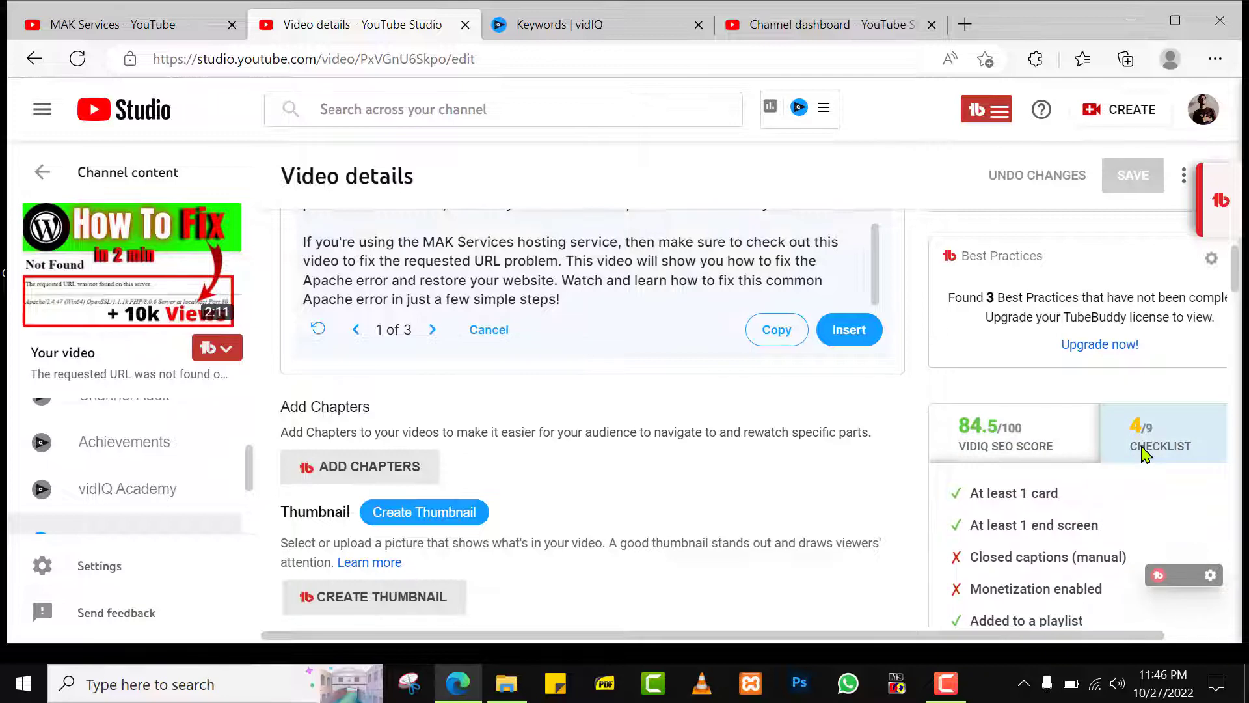
pyautogui.scroll(-4, 1106, 435)
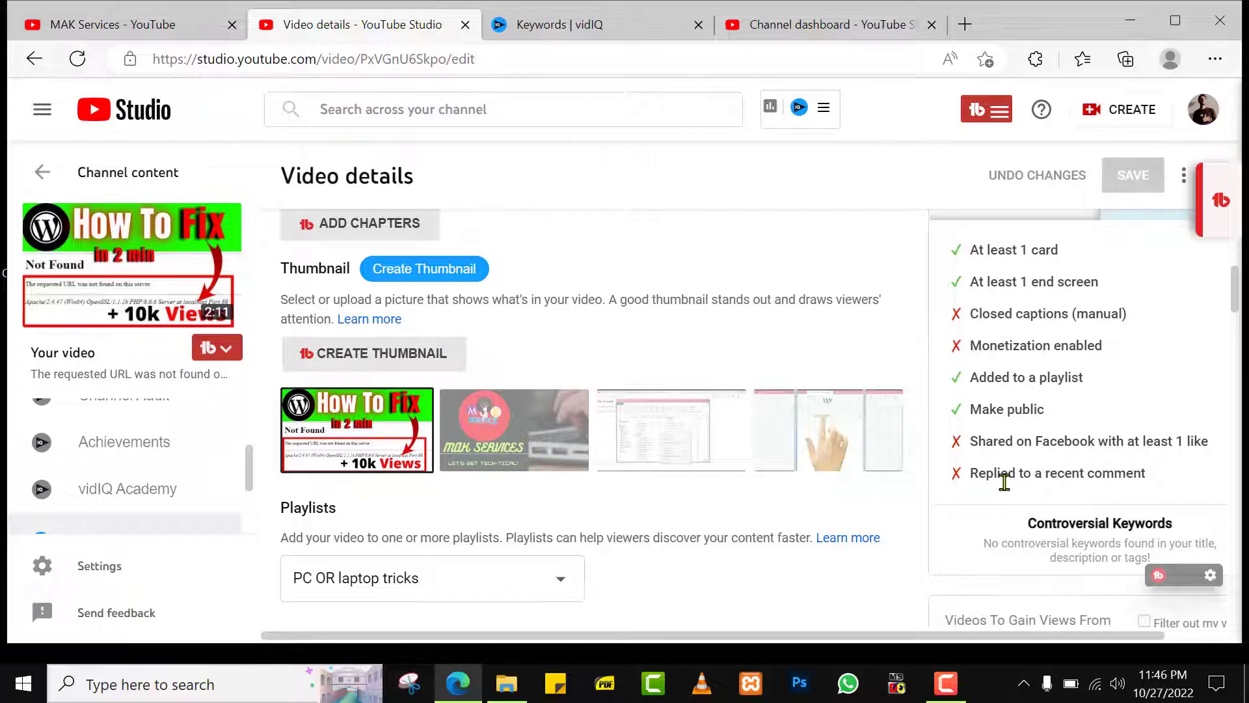
pyautogui.scroll(-3, 1005, 485)
pyautogui.scroll(7, 1006, 489)
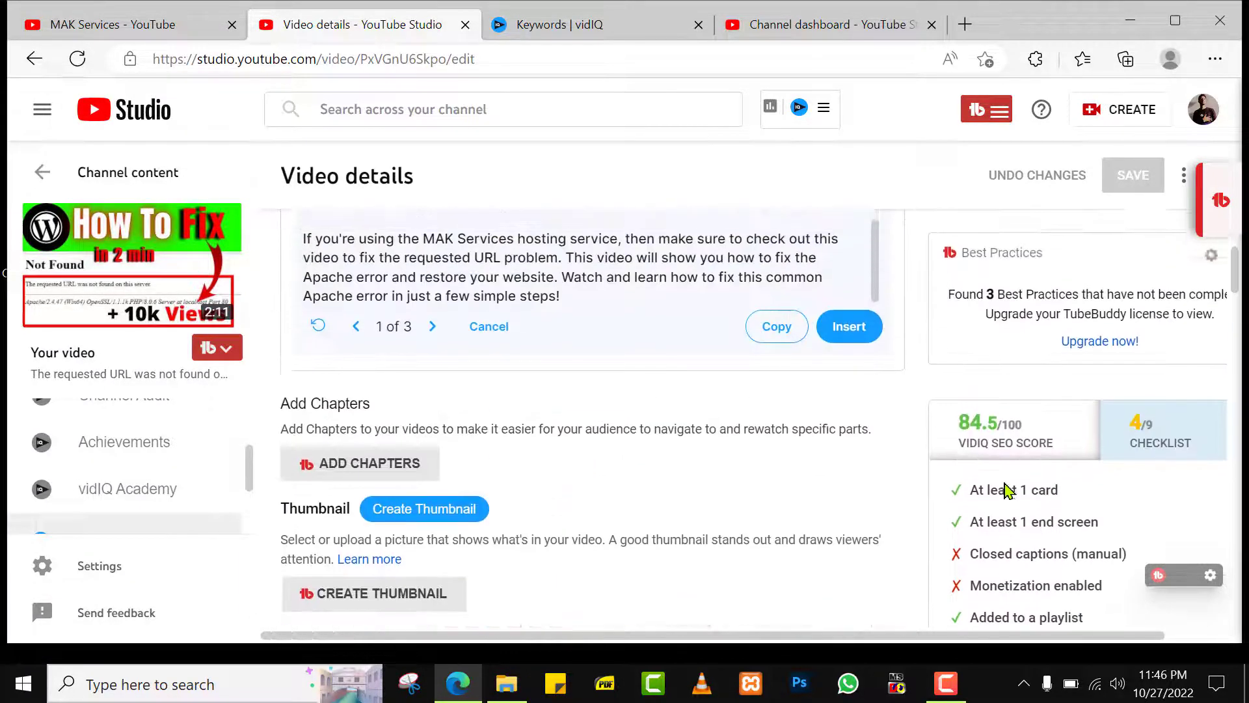
pyautogui.scroll(3, 981, 490)
pyautogui.scroll(-3, 1041, 468)
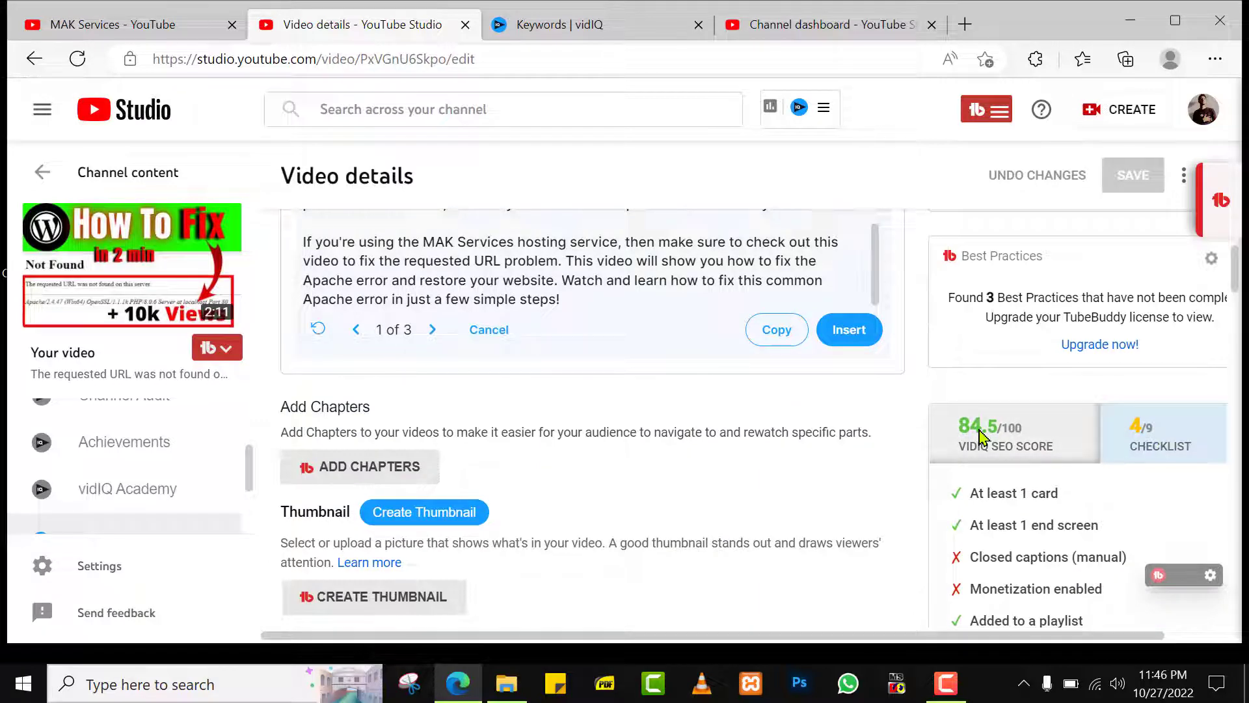
# Look at the video's subtitles, end screen, cards and visibility options.
pyautogui.scroll(4, 981, 437)
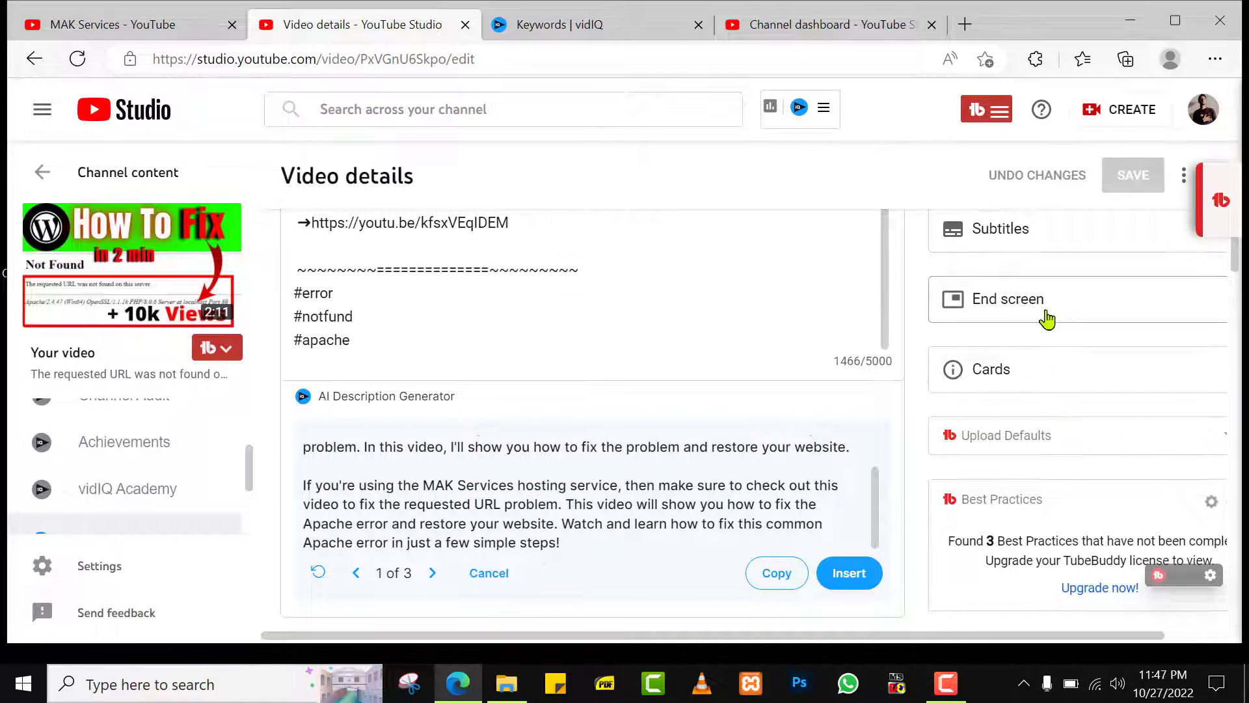
pyautogui.scroll(6, 1046, 319)
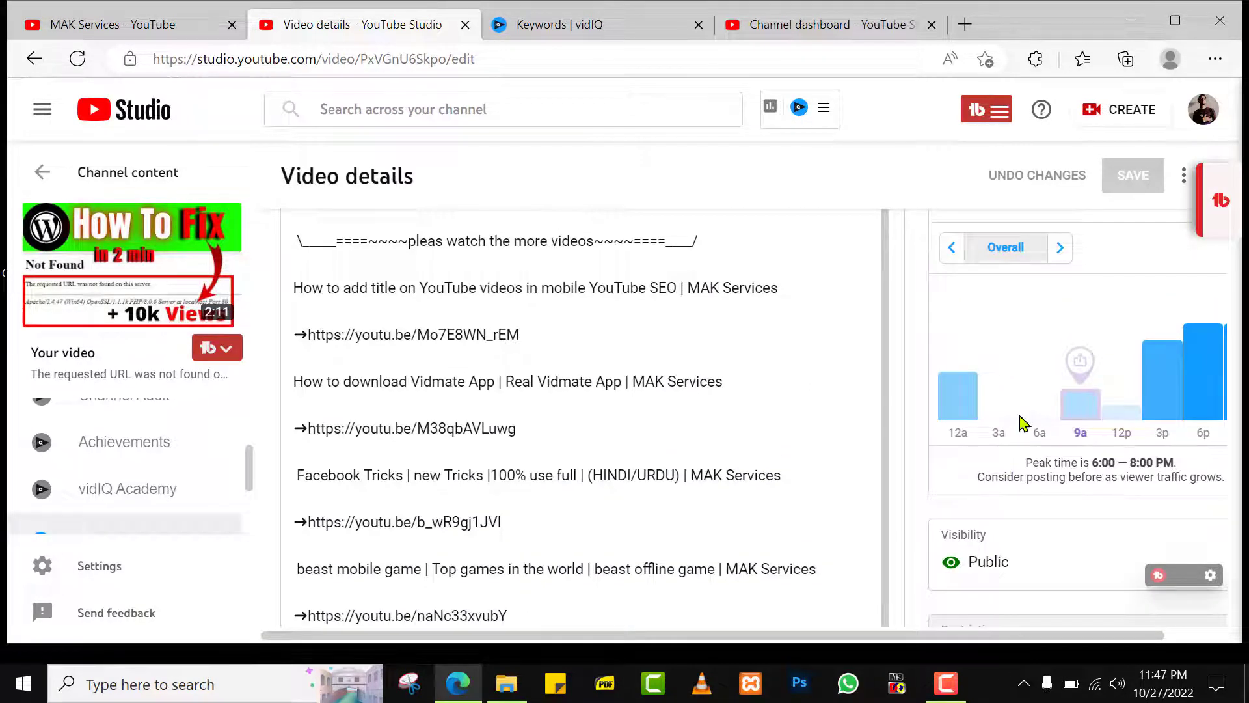
pyautogui.scroll(-4, 1019, 423)
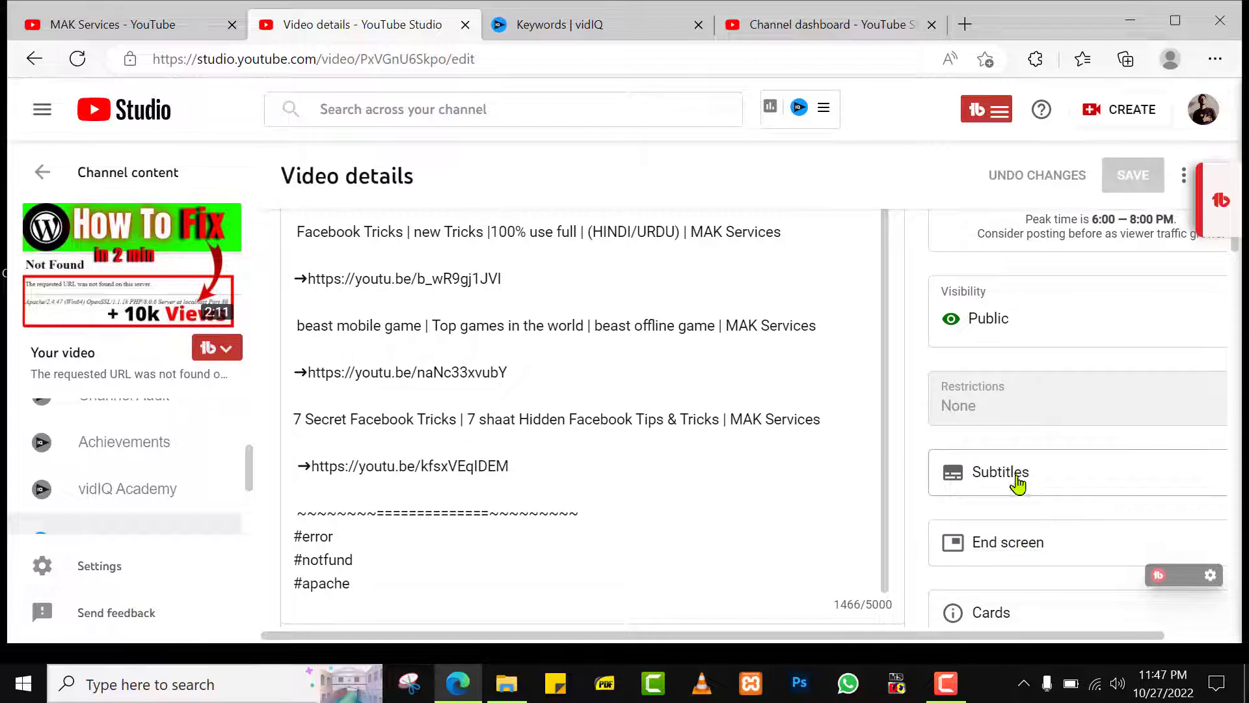
# Open the video's YouTube watch page in a new tab, switch to it and pause playback.
pyautogui.rightClick(176, 287)
pyautogui.click(246, 84)
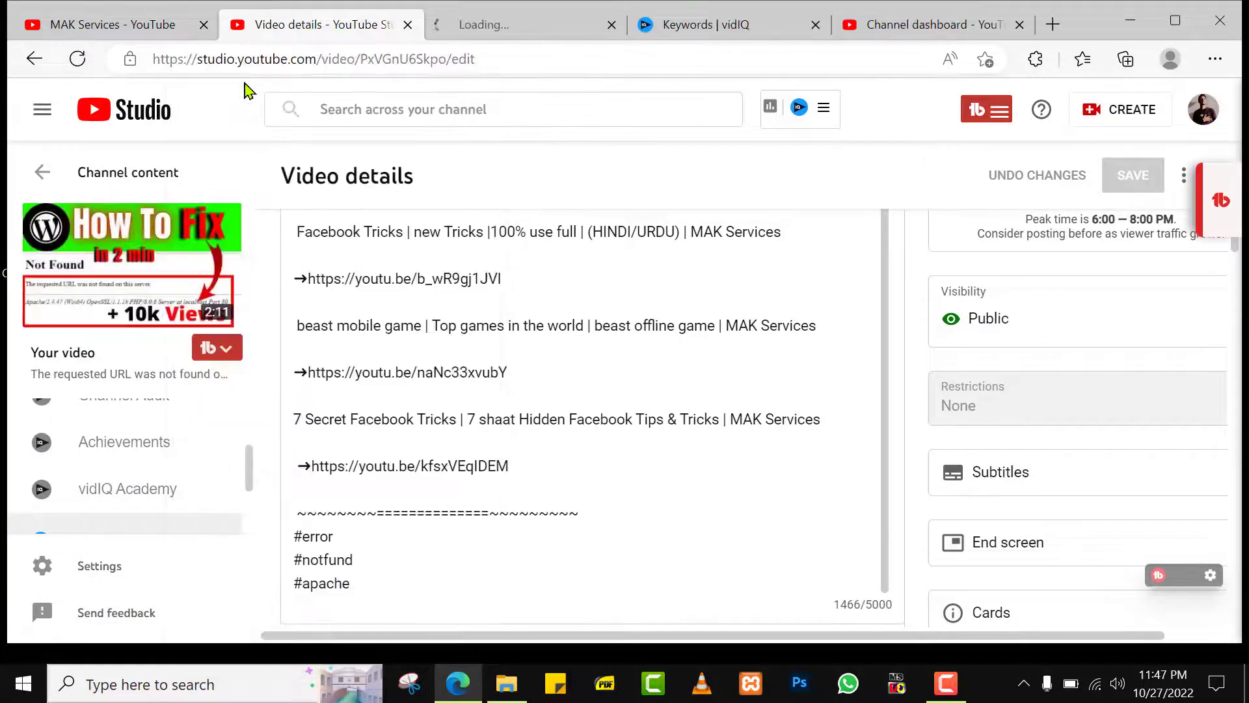
pyautogui.click(543, 34)
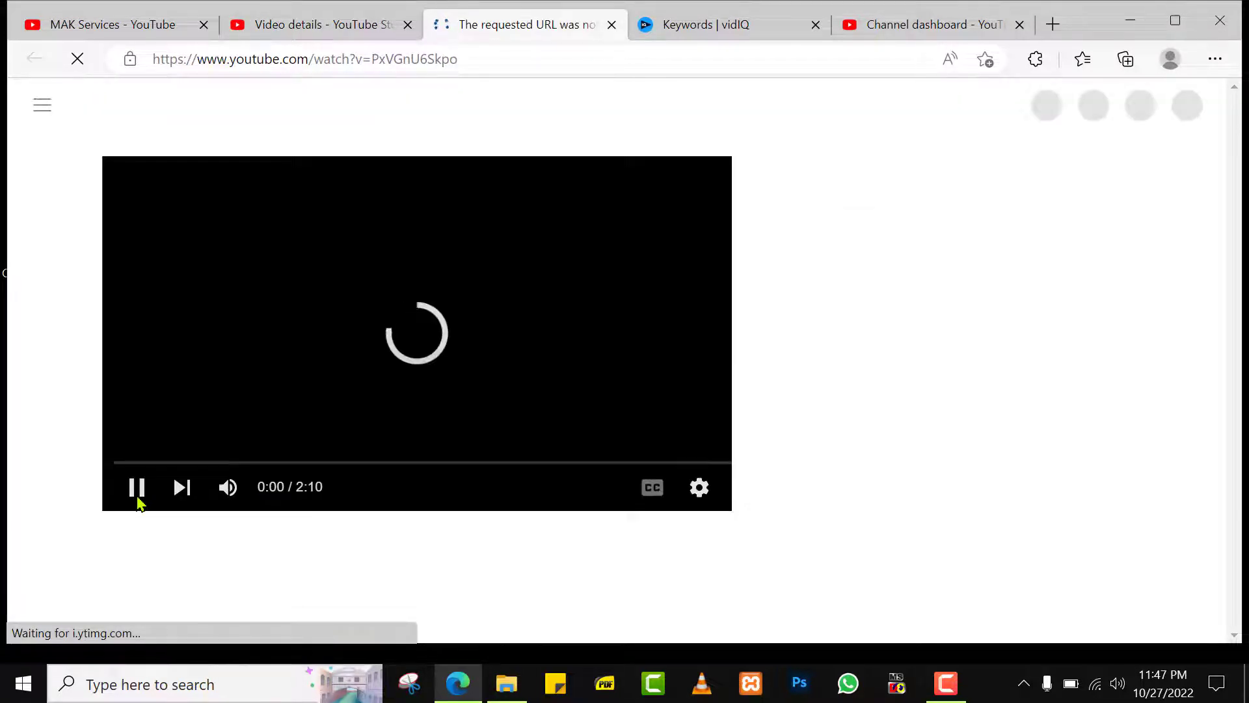
pyautogui.click(138, 498)
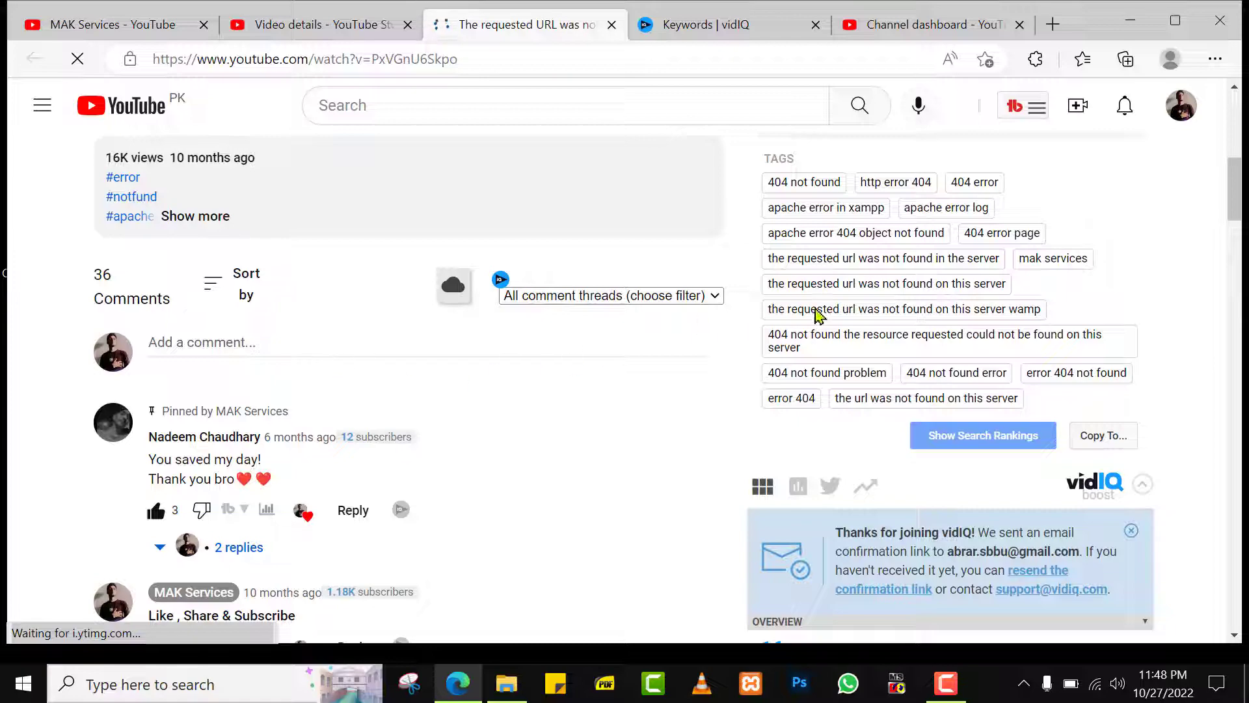
# Examine the video's tags, vidIQ statistics and channel tags, and the TubeBuddy Videolytics summary on the watch page.
pyautogui.scroll(-12, 874, 318)
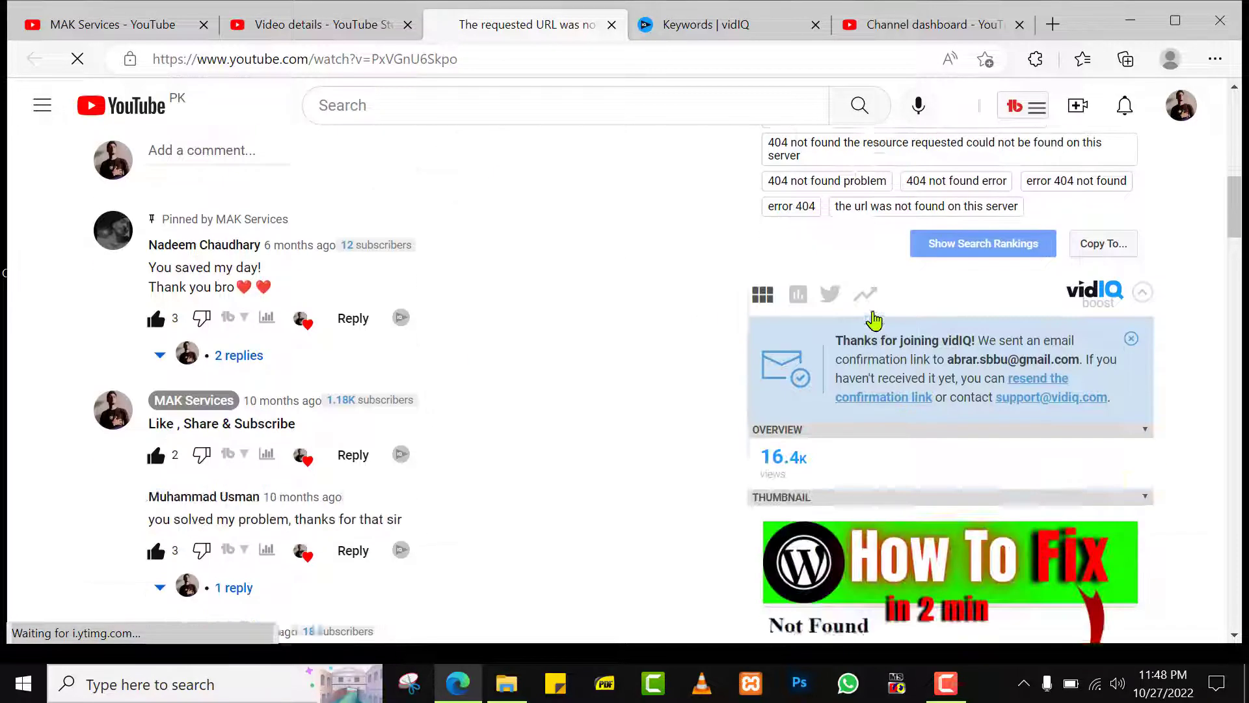
pyautogui.scroll(-9, 873, 319)
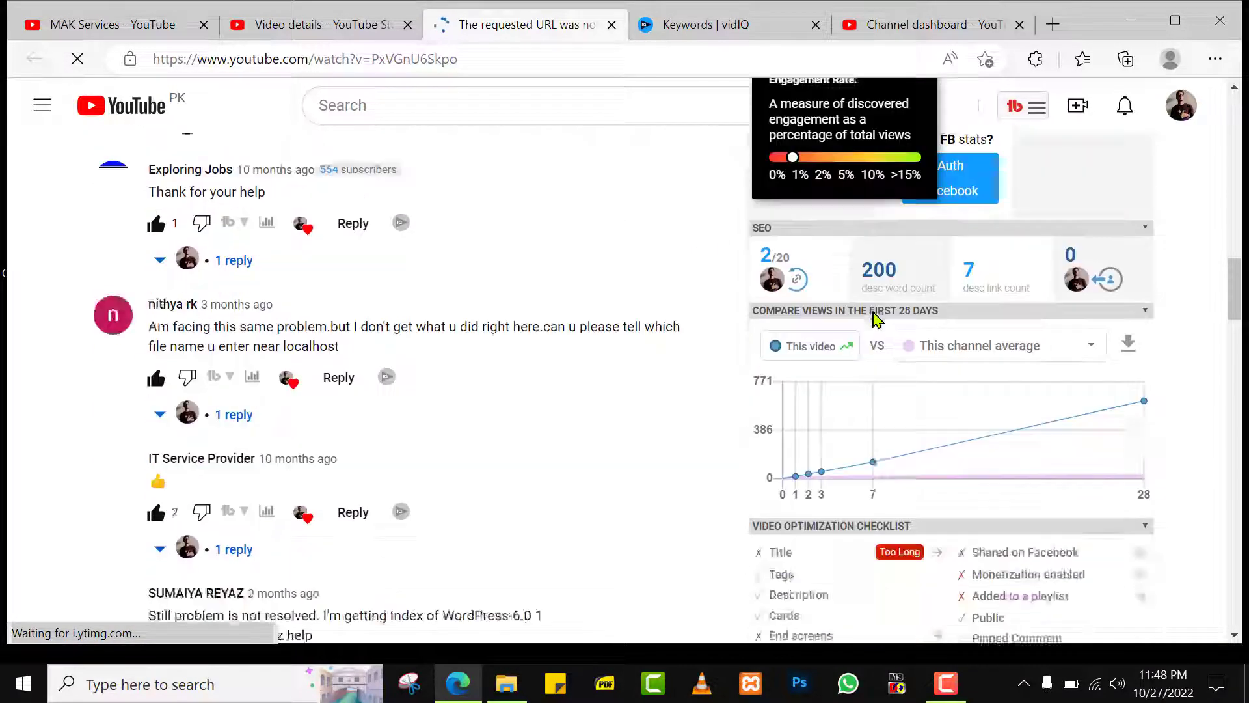
pyautogui.scroll(-9, 873, 319)
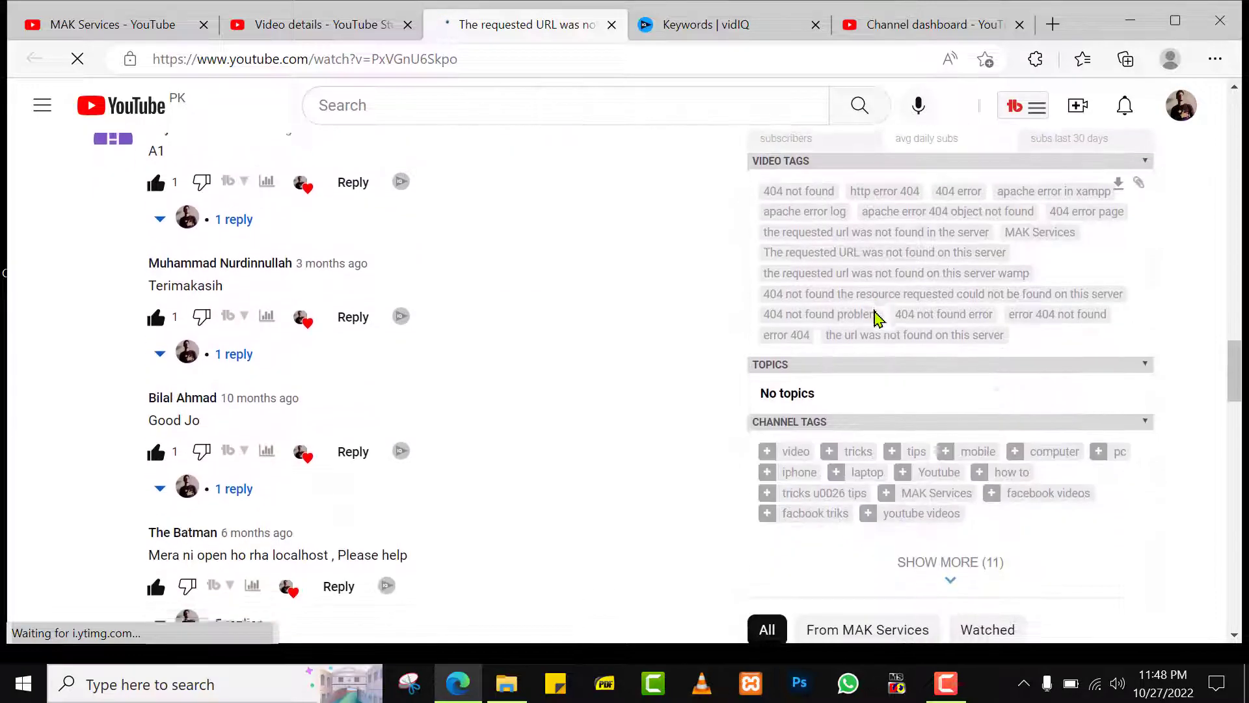
pyautogui.scroll(14, 876, 319)
pyautogui.scroll(10, 875, 319)
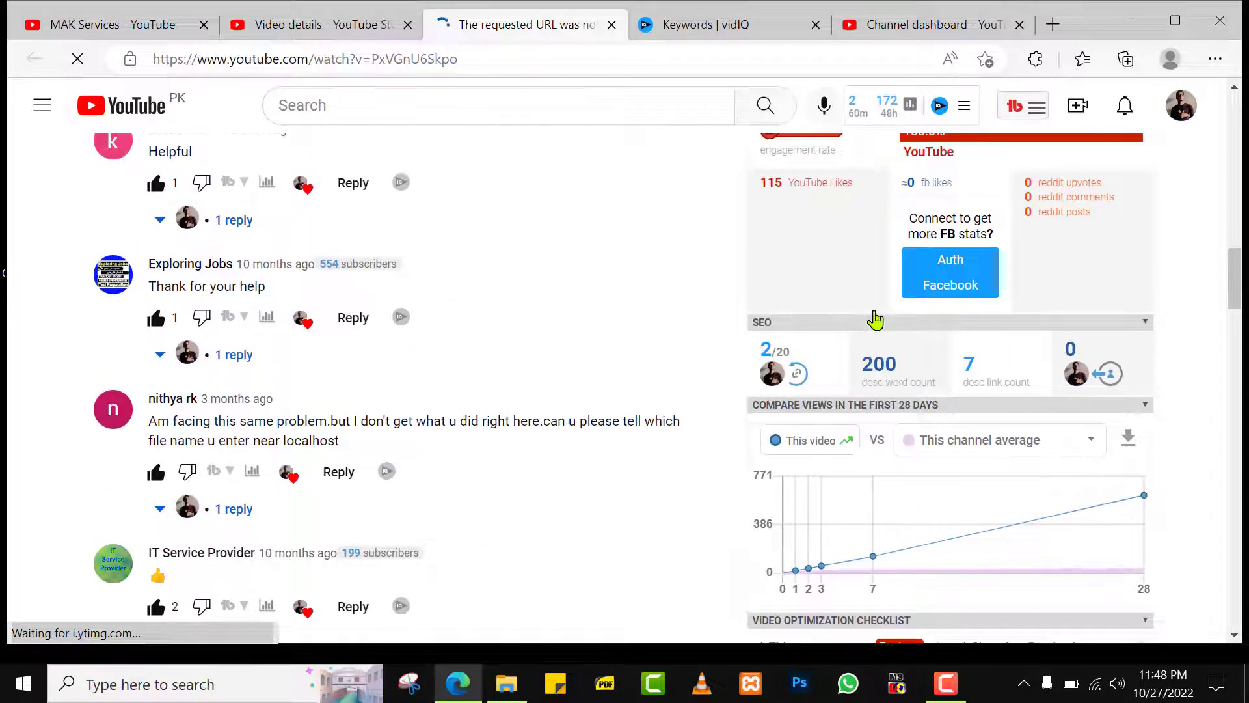
pyautogui.scroll(5, 878, 317)
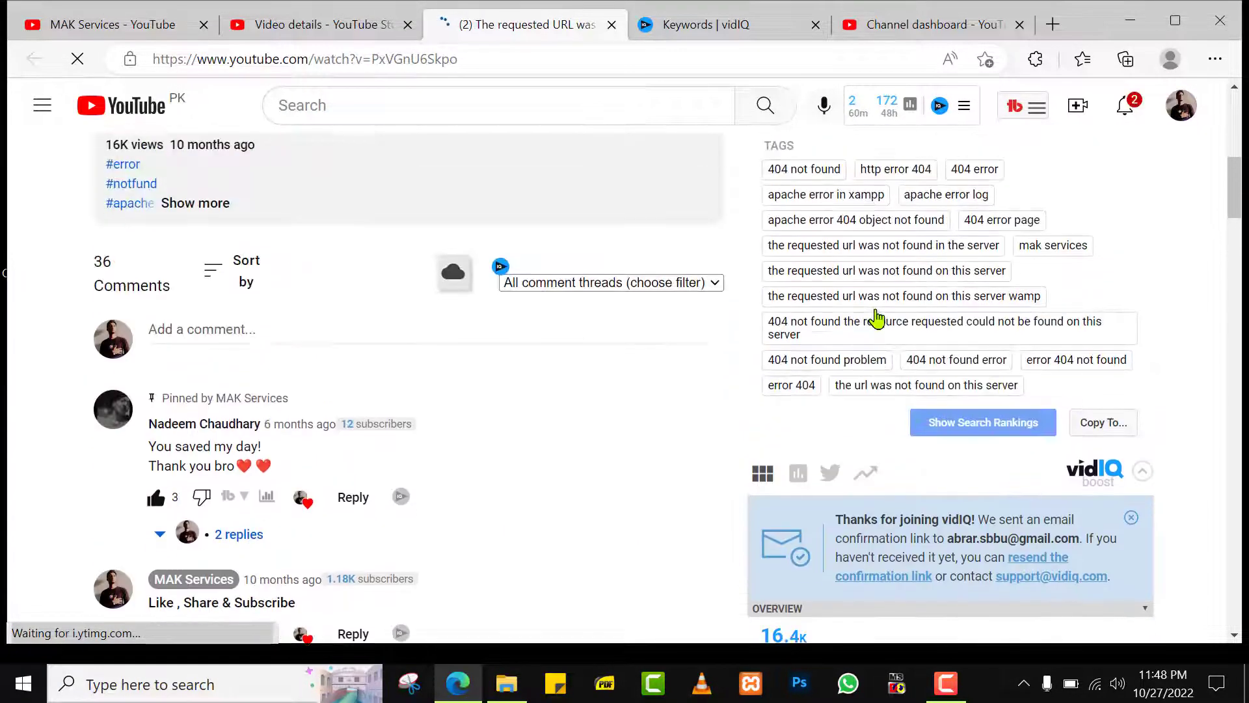
pyautogui.scroll(6, 881, 318)
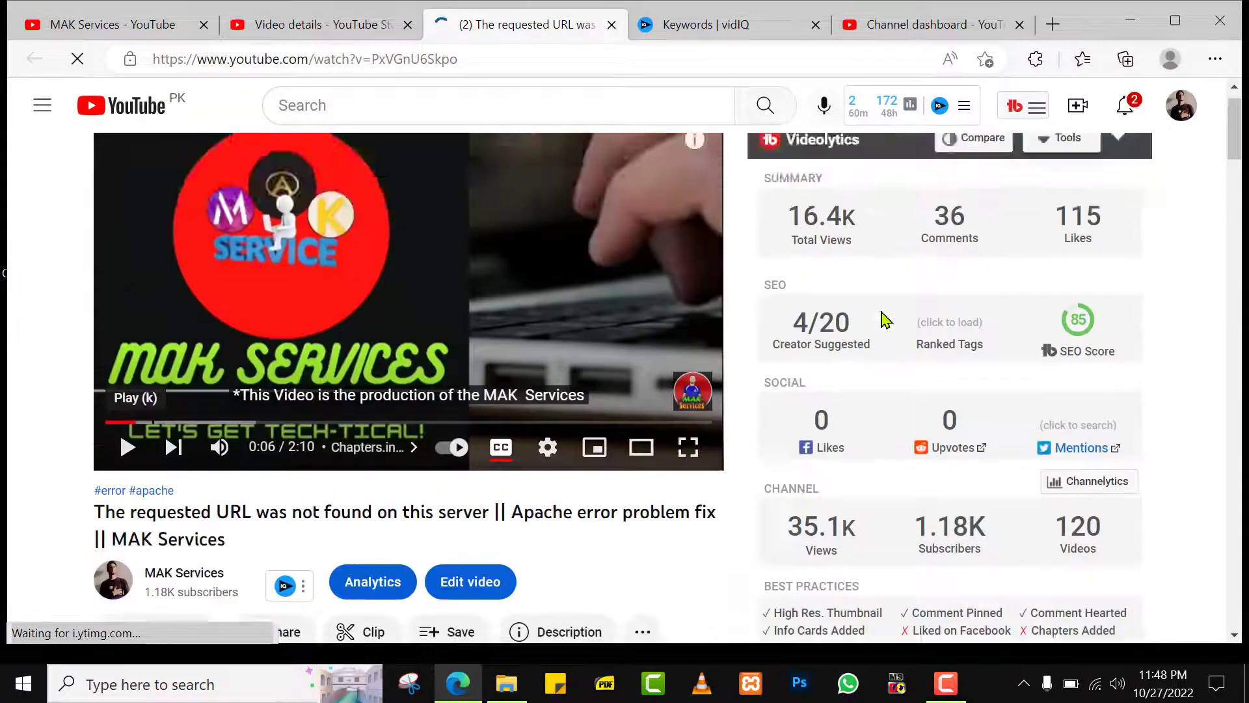
# Review the vidIQ video optimization checklist, including Pinned Comment and Hearted Comment, and check the vidIQ SEO score.
pyautogui.scroll(-17, 905, 338)
pyautogui.scroll(-3, 1002, 348)
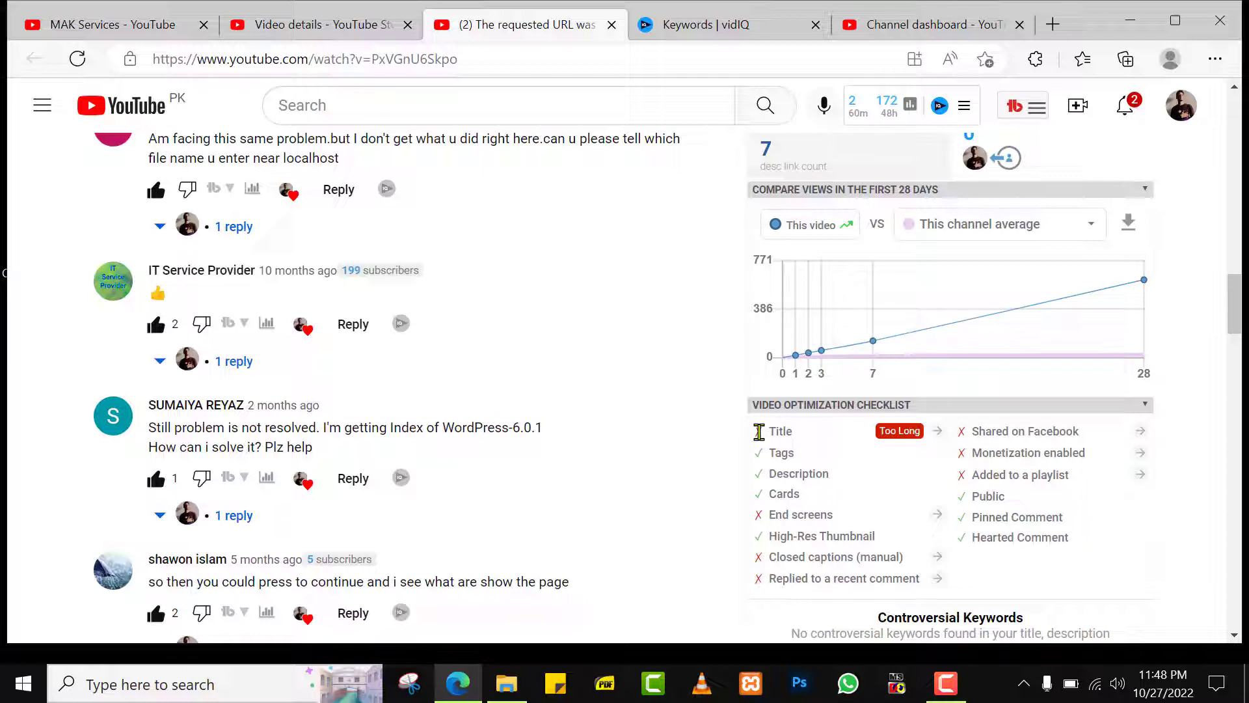
pyautogui.moveTo(756, 431); pyautogui.dragTo(1085, 532)
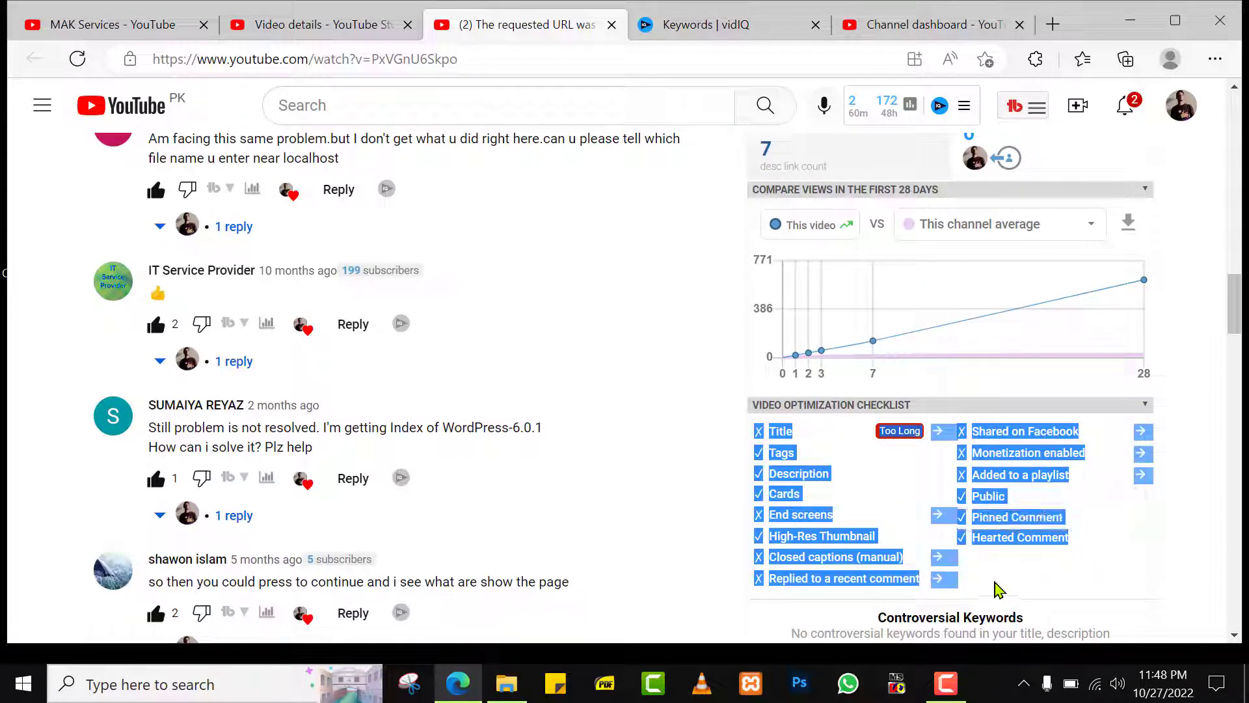
pyautogui.click(903, 518)
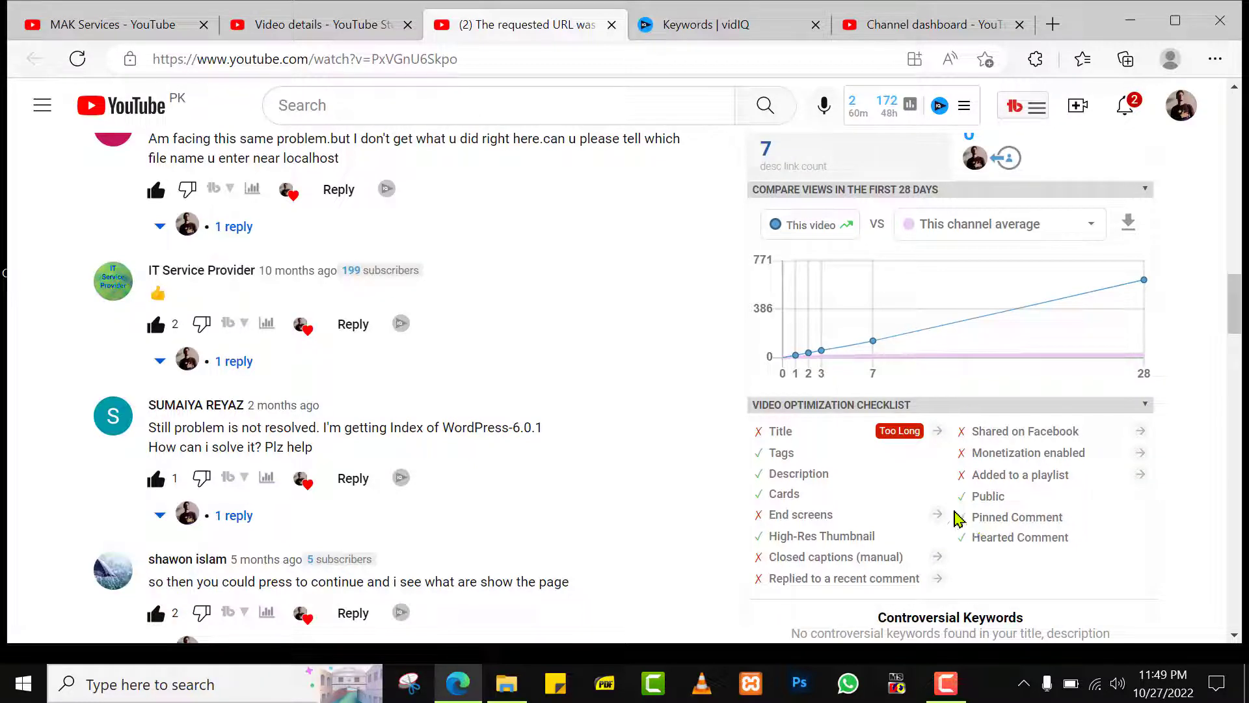
pyautogui.moveTo(971, 519); pyautogui.dragTo(1093, 516)
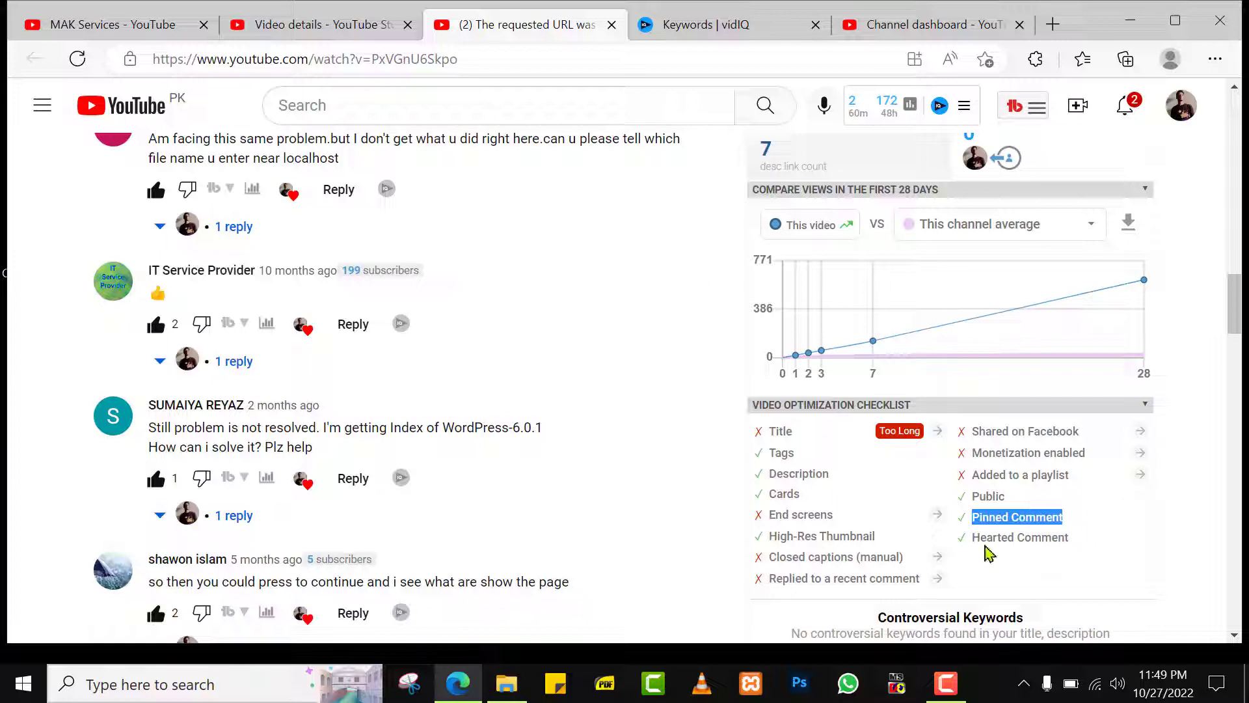
pyautogui.moveTo(979, 542); pyautogui.dragTo(1045, 550)
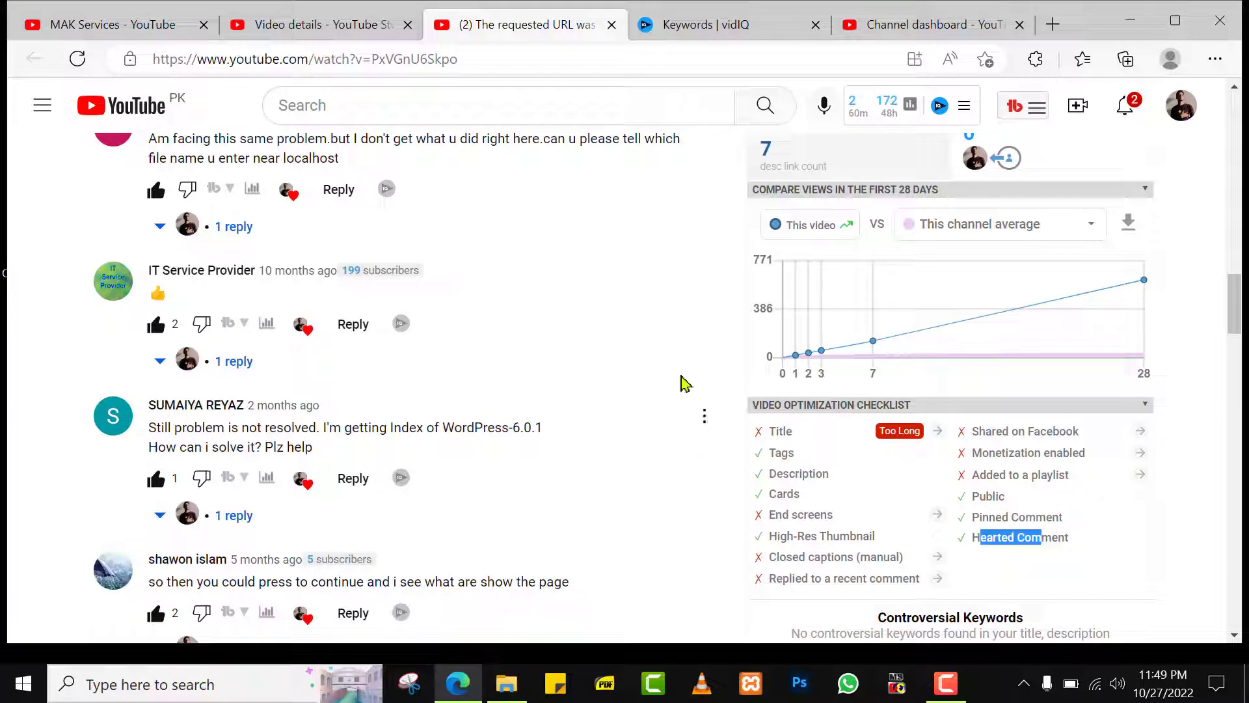
pyautogui.scroll(4, 738, 374)
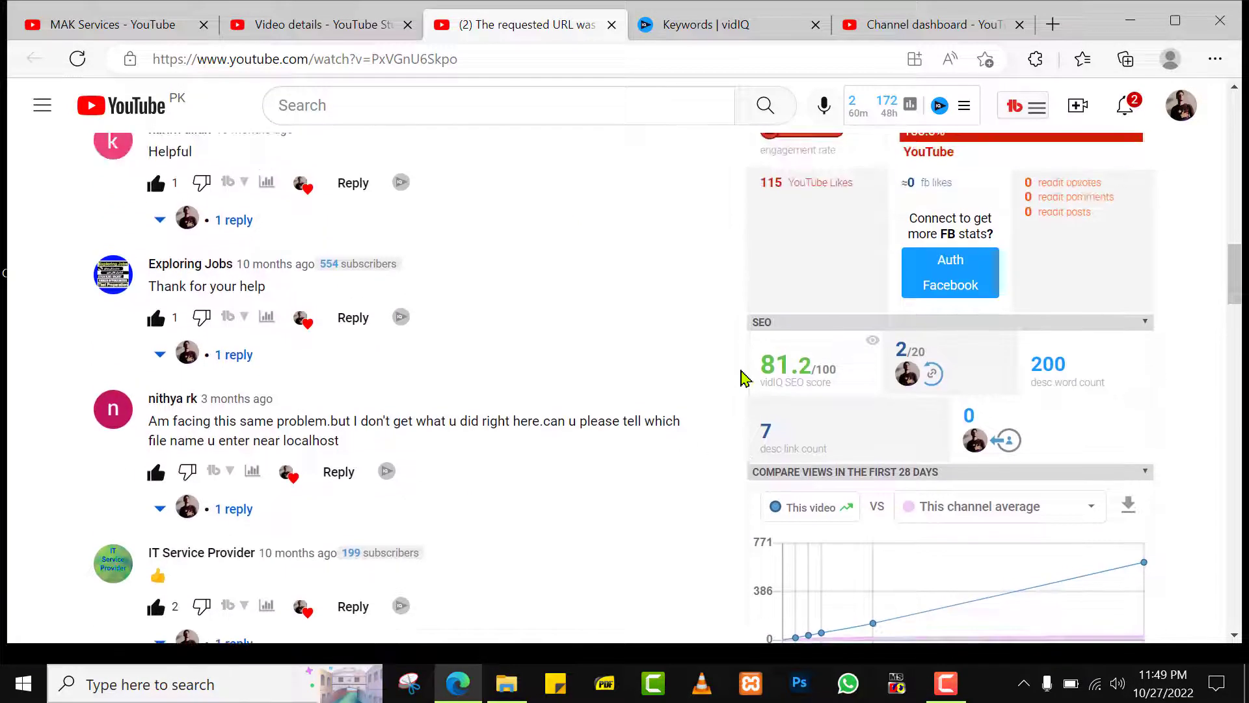